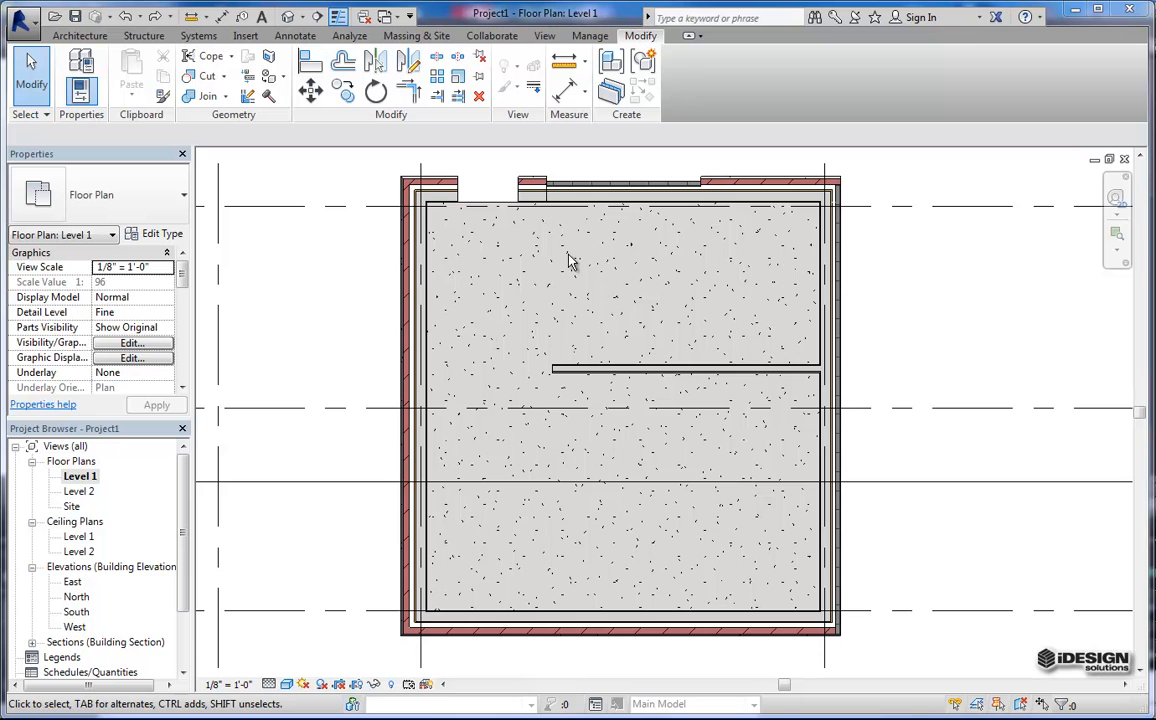
# Start placing a component and browse the US Imperial library for families to load, opening the Seating folder under Furniture
pyautogui.scroll(1, 536, 305)
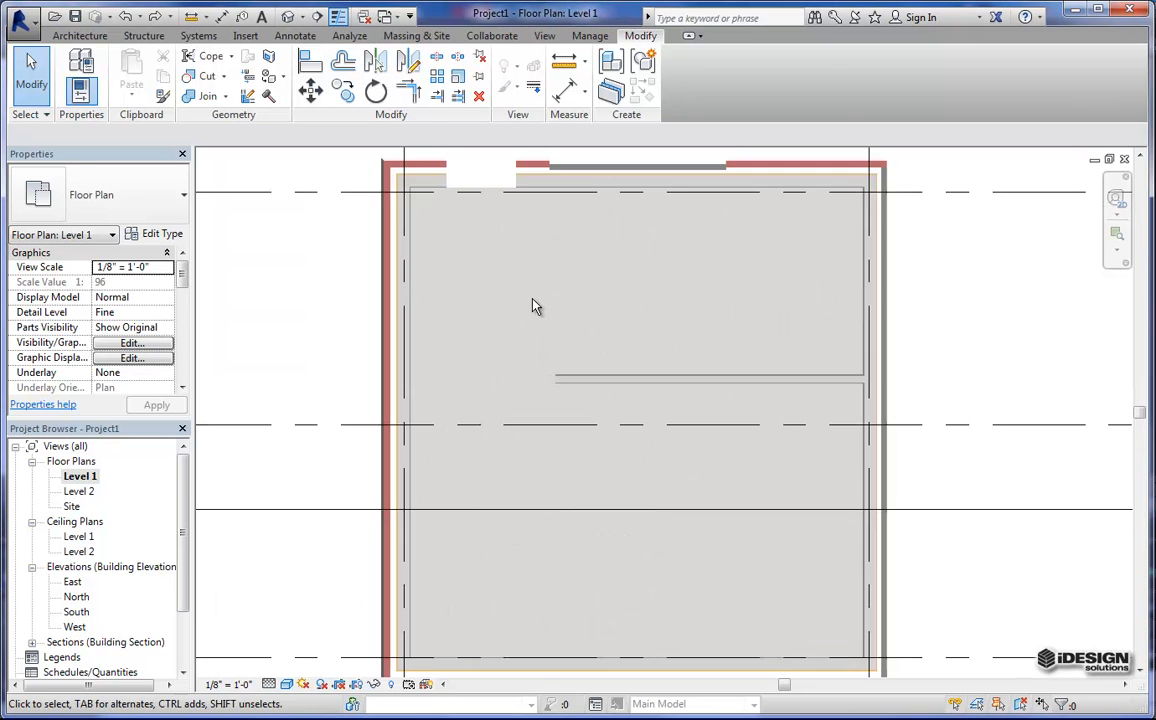
pyautogui.moveTo(665, 321); pyautogui.dragTo(587, 338, button='middle')
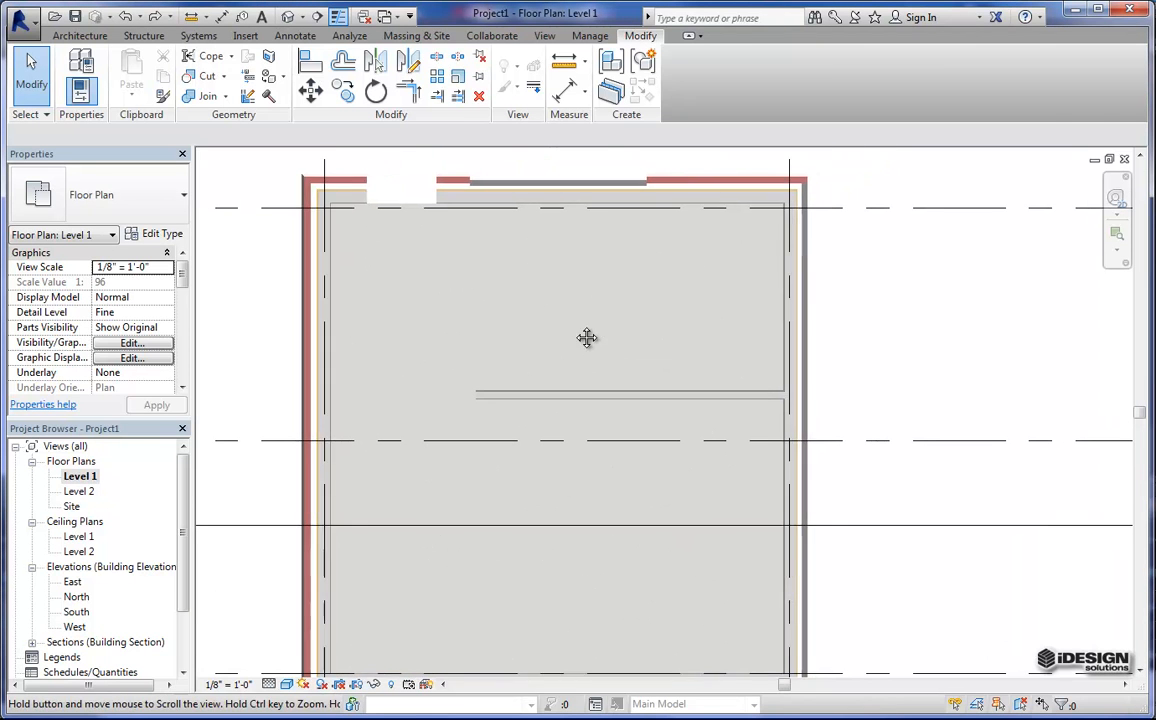
pyautogui.click(80, 35)
pyautogui.click(214, 102)
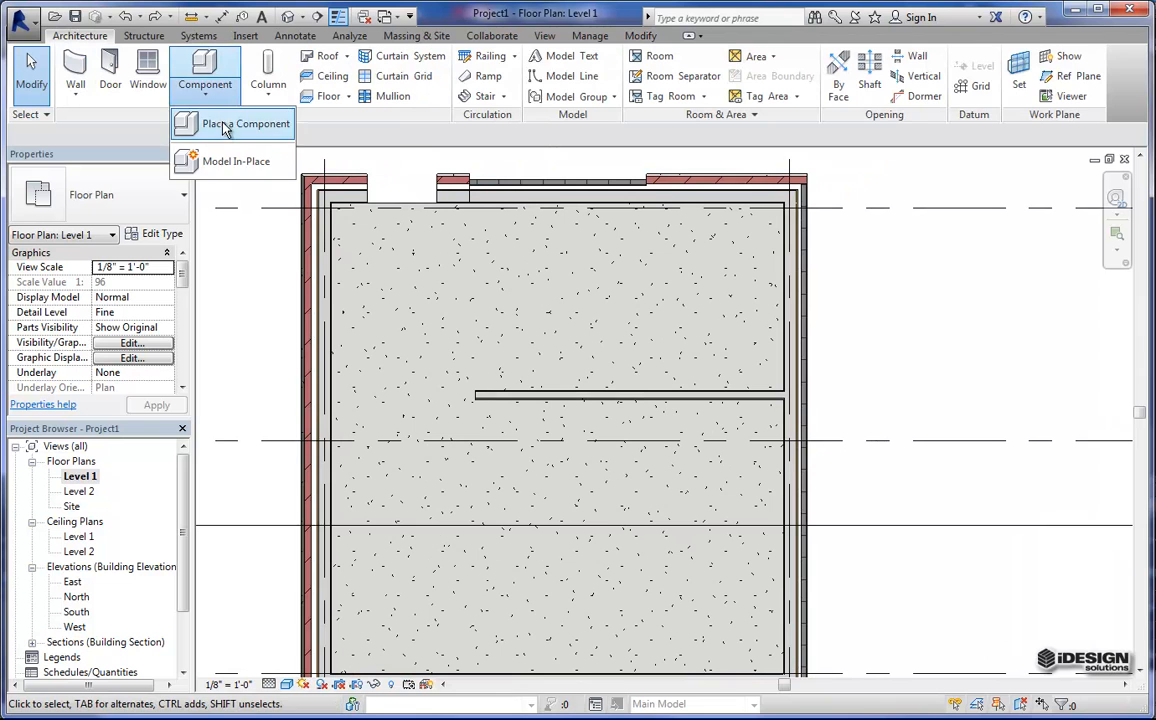
pyautogui.click(233, 123)
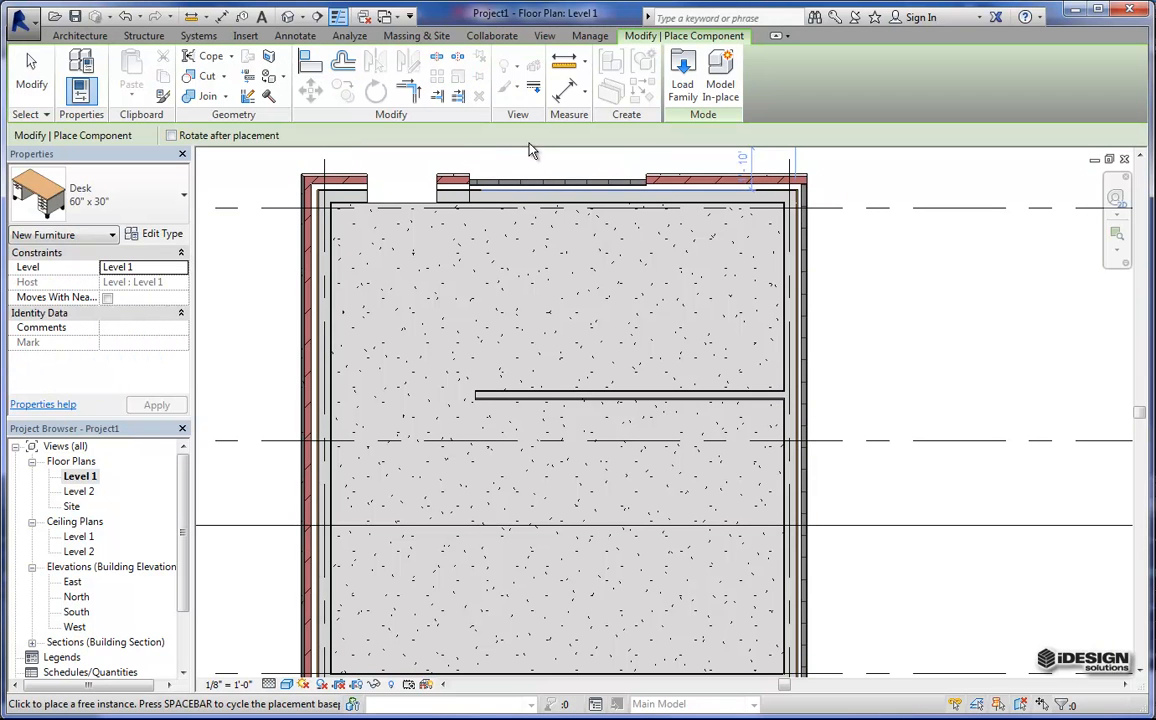
pyautogui.click(683, 90)
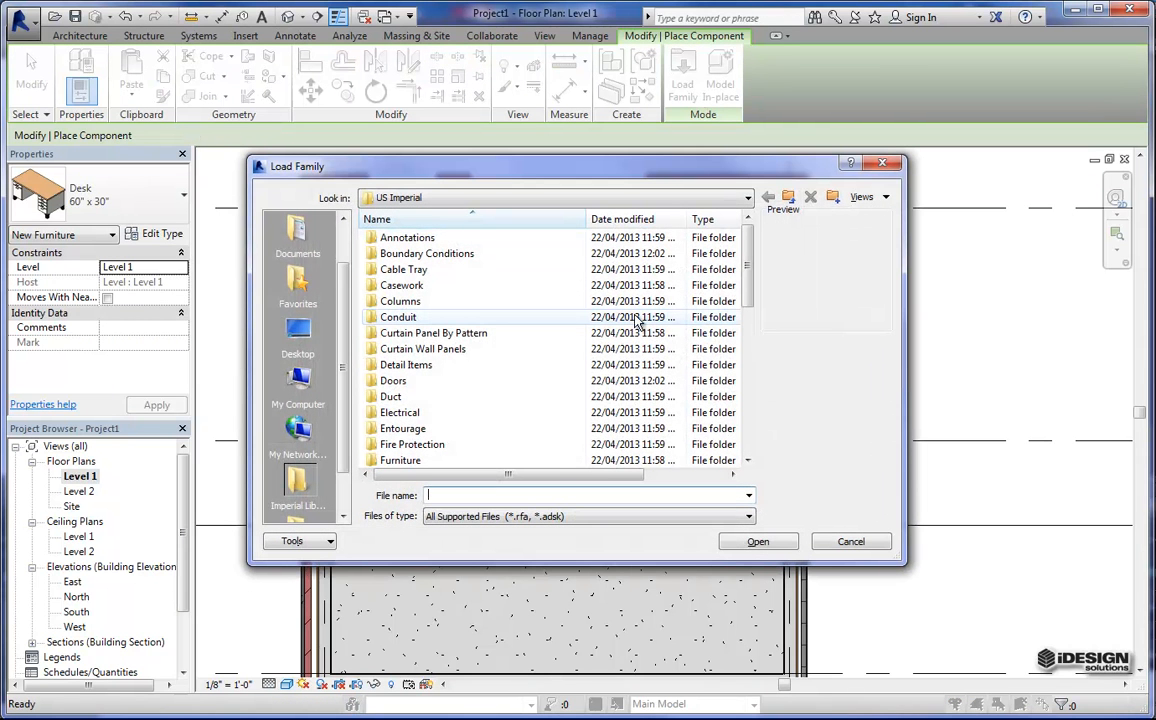
pyautogui.scroll(-4, 408, 420)
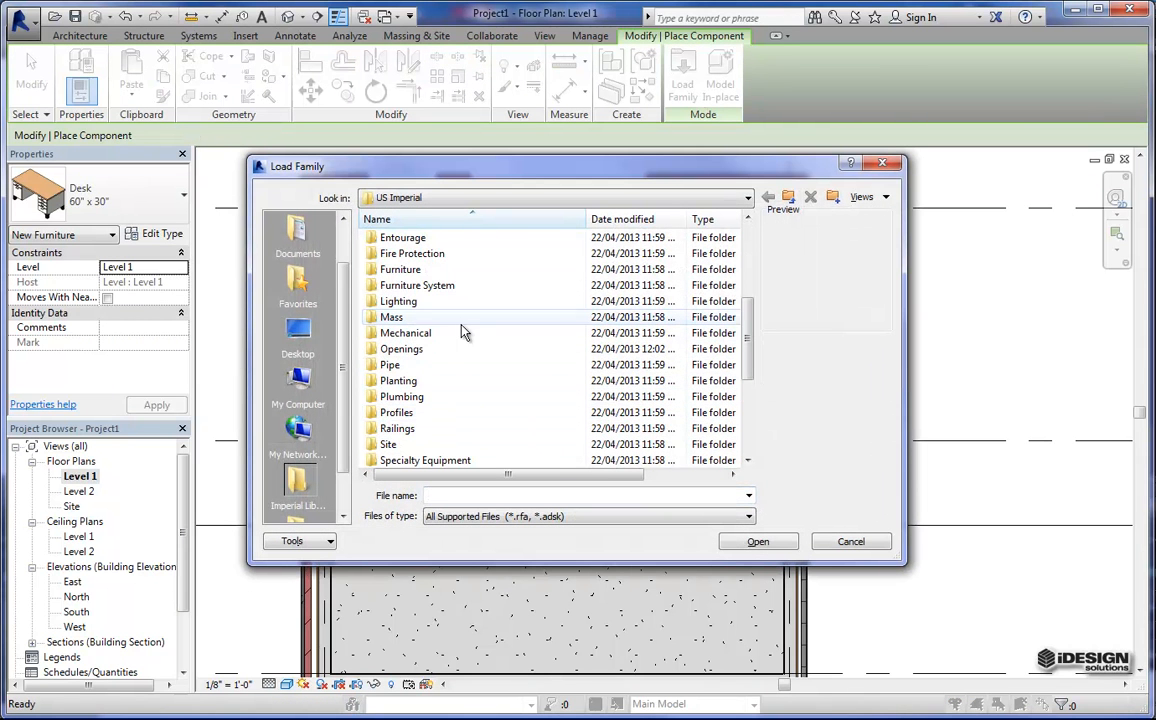
pyautogui.doubleClick(405, 271)
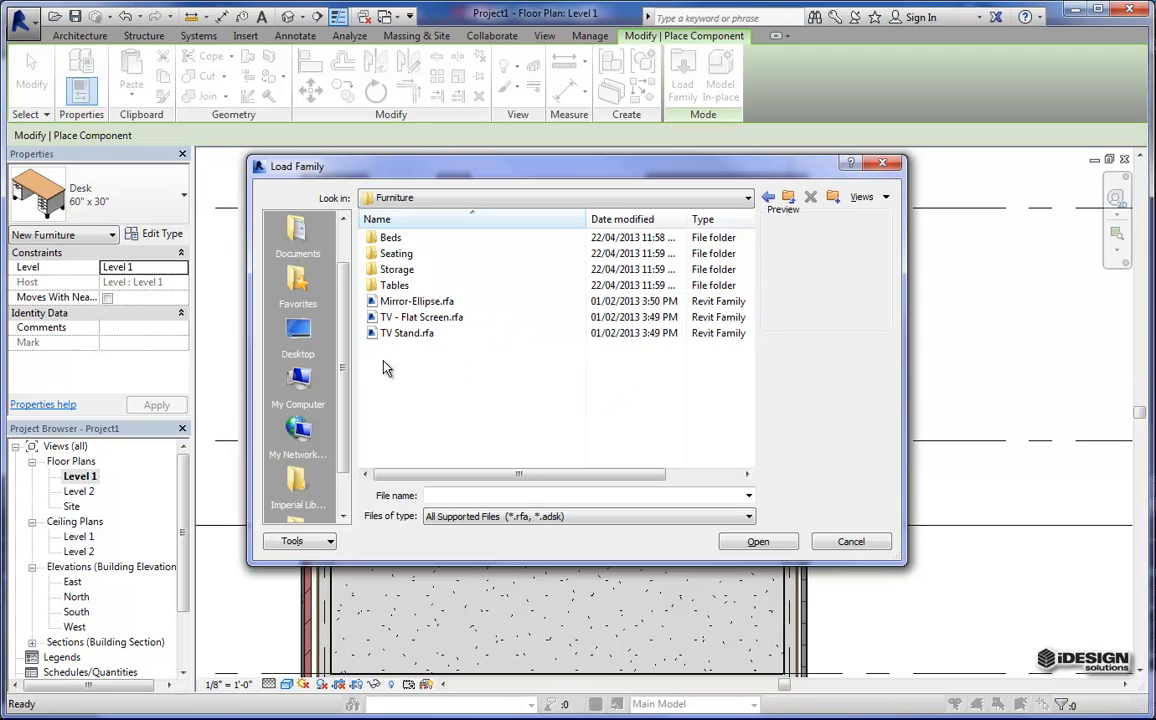
pyautogui.doubleClick(398, 254)
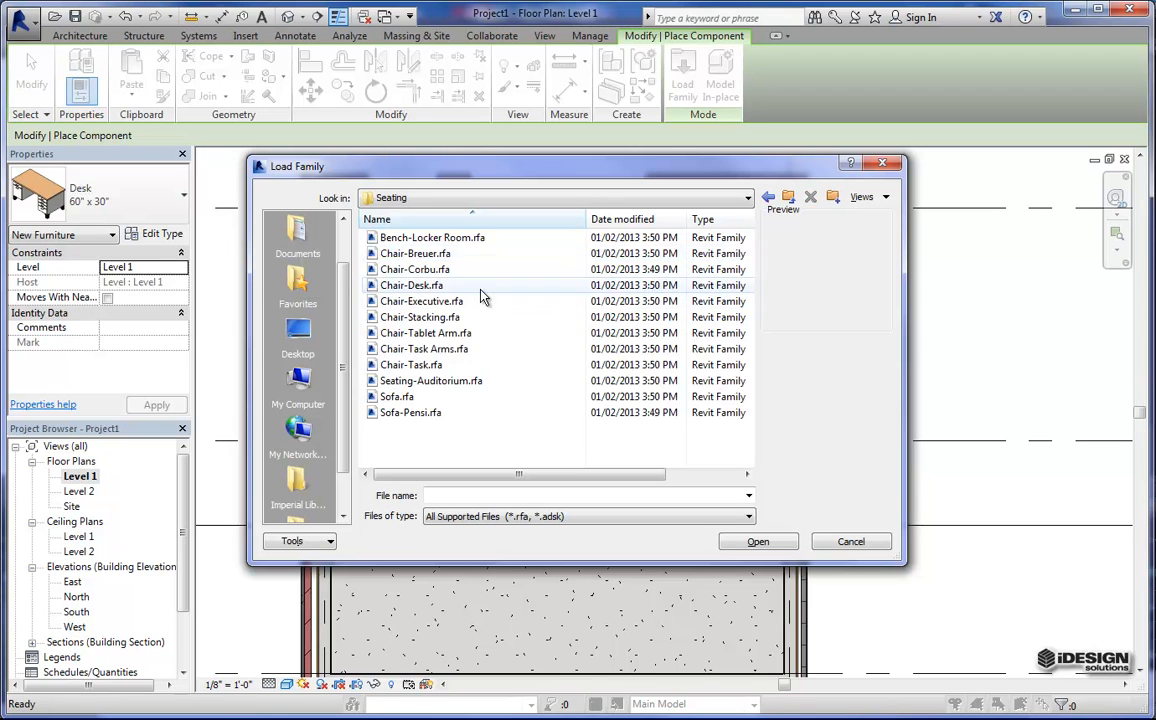
# Preview the chair families in the Seating folder and load Chair-Corbu.rfa
pyautogui.click(395, 366)
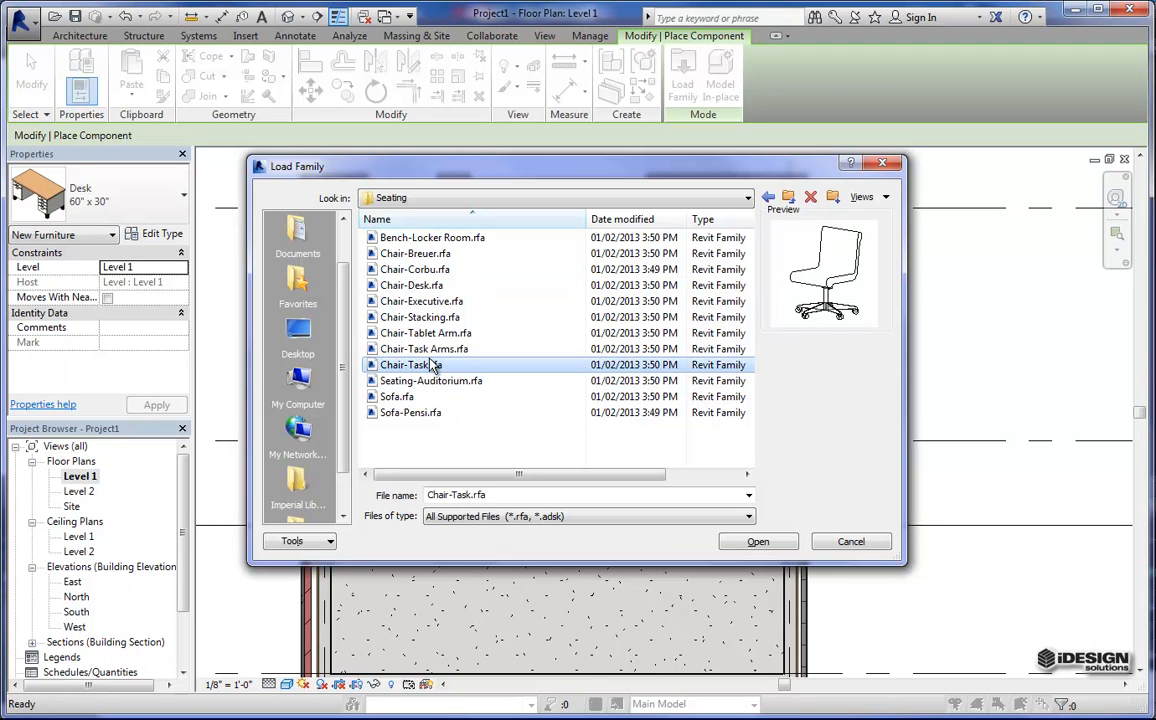
pyautogui.press('Up')
pyautogui.press('Up')
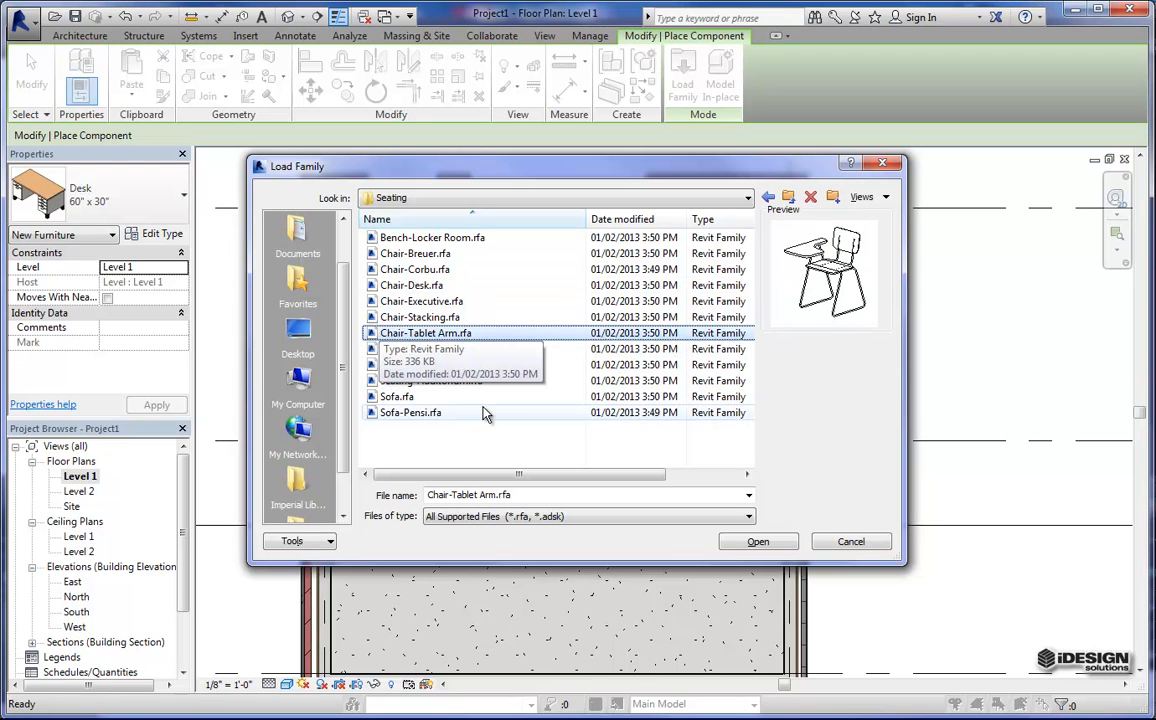
pyautogui.press('Up')
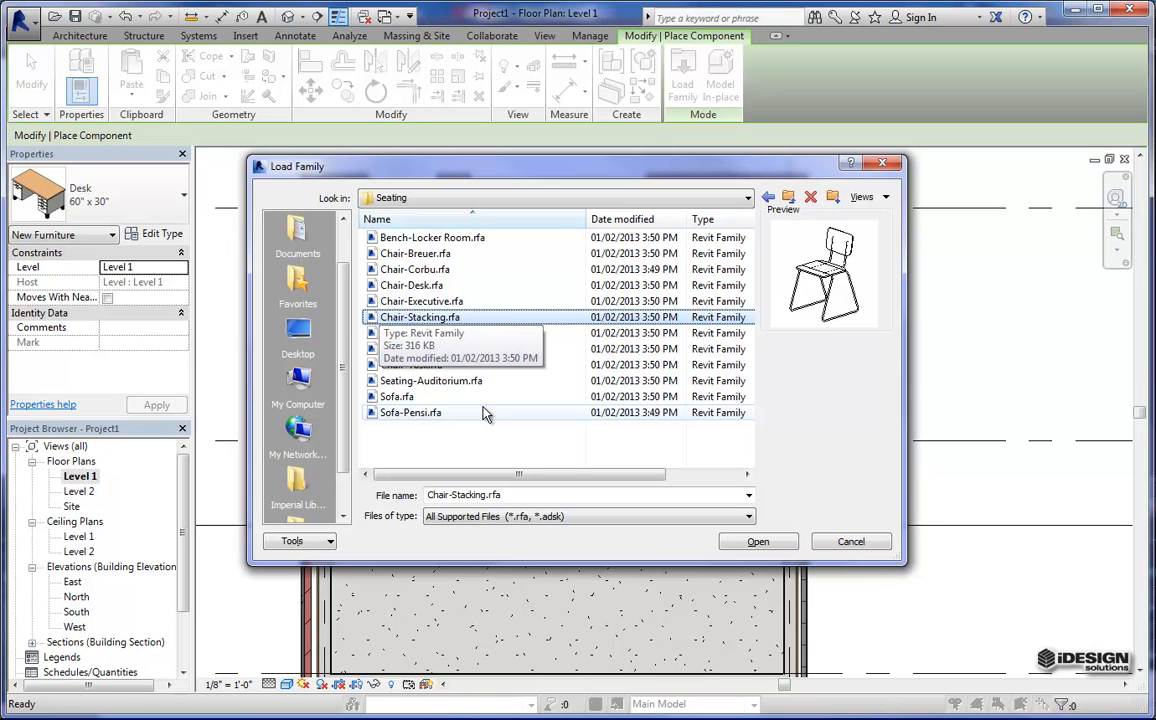
pyautogui.press('Up')
pyautogui.press('Down')
pyautogui.press('Up')
pyautogui.press('Up')
pyautogui.press('Up')
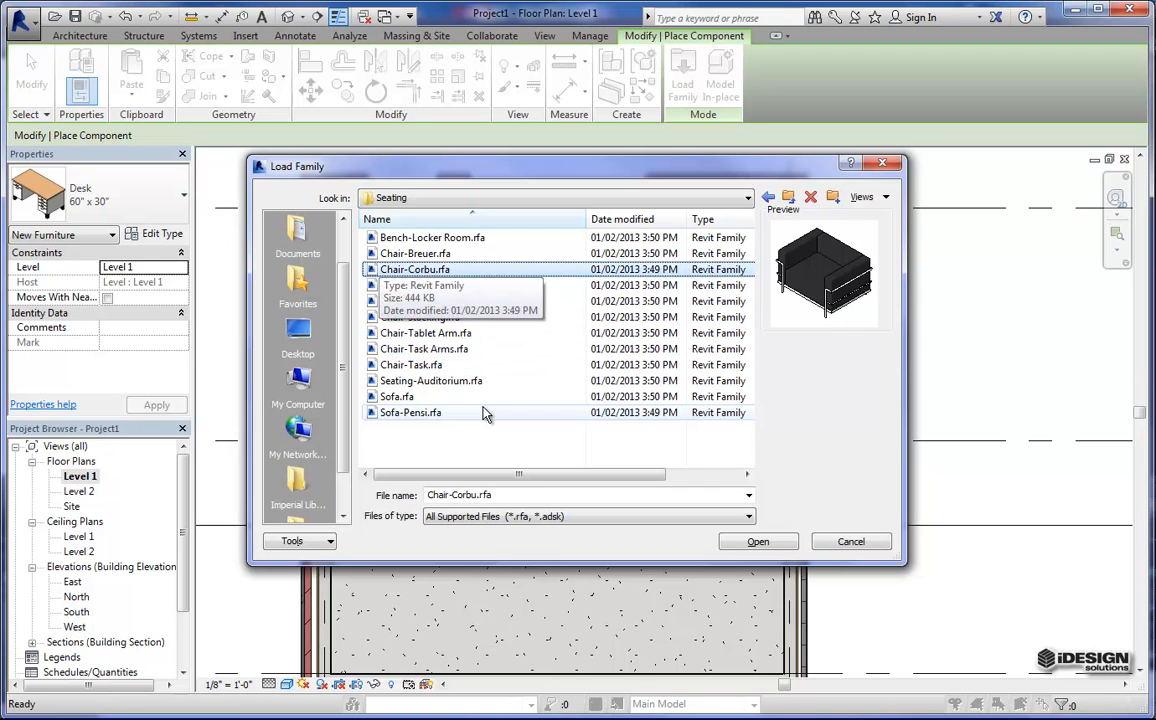
pyautogui.click(757, 543)
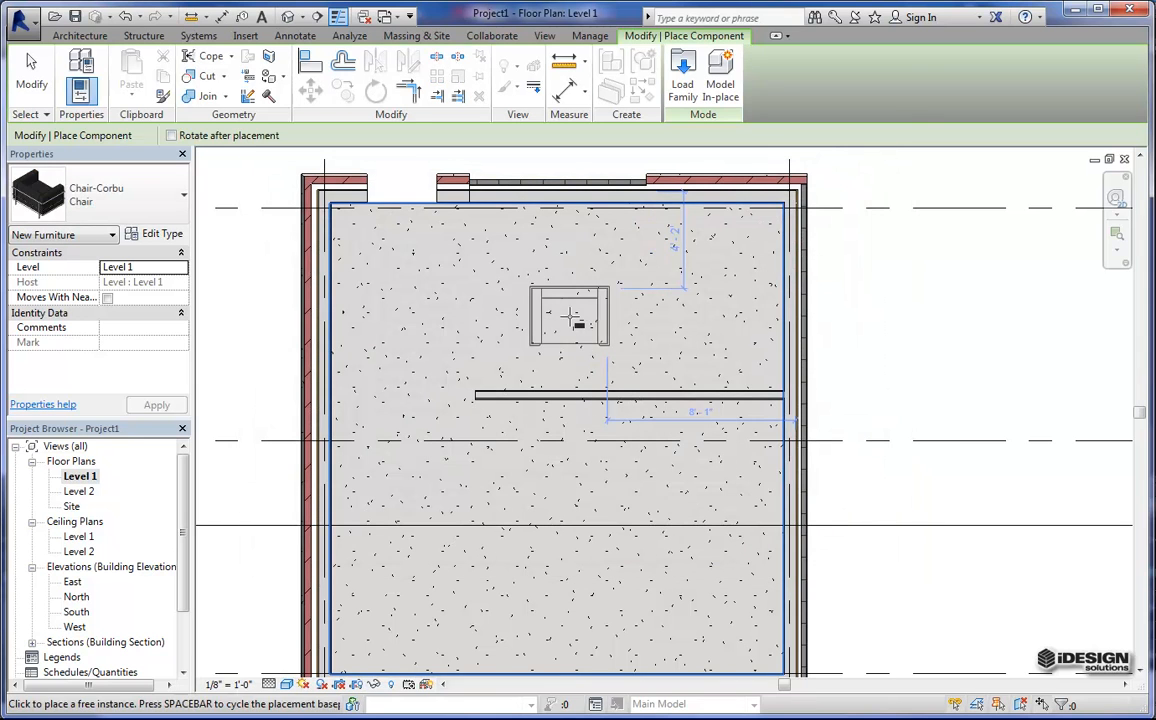
# Place one Chair-Corbu below the interior partition, and shift it freehand to about 4'-6" from the right exterior wall and 2'-7" below the partition
pyautogui.moveTo(620, 330); pyautogui.dragTo(628, 288, button='middle')
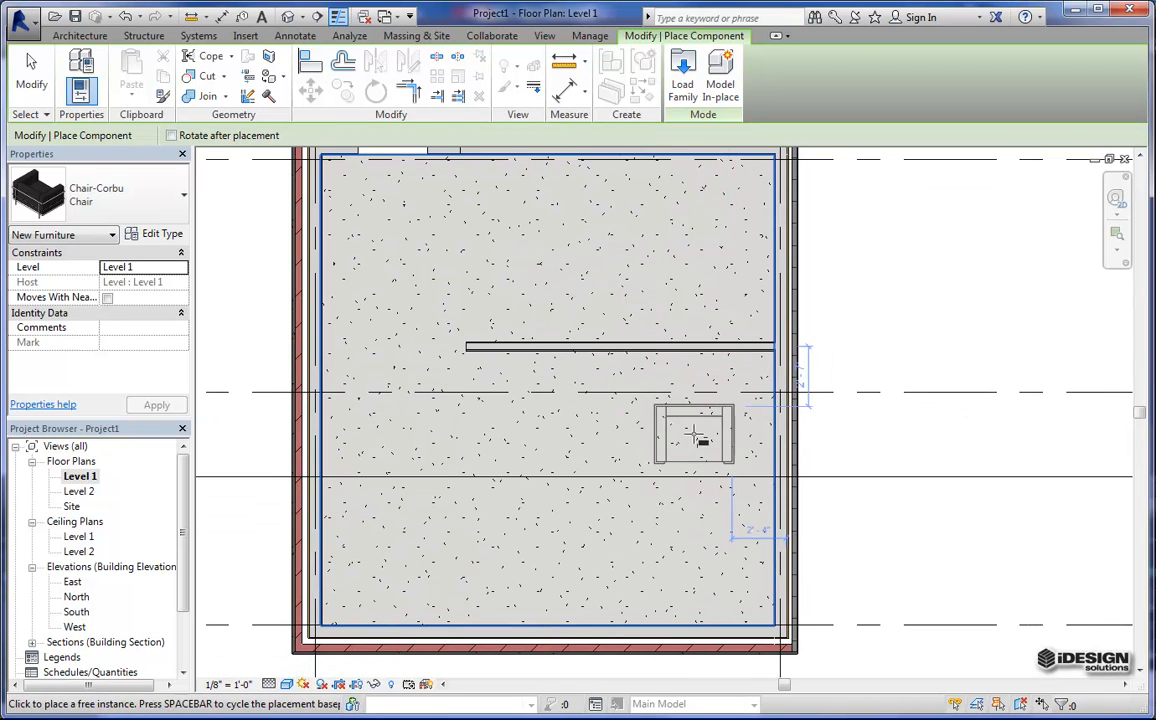
pyautogui.scroll(3, 700, 410)
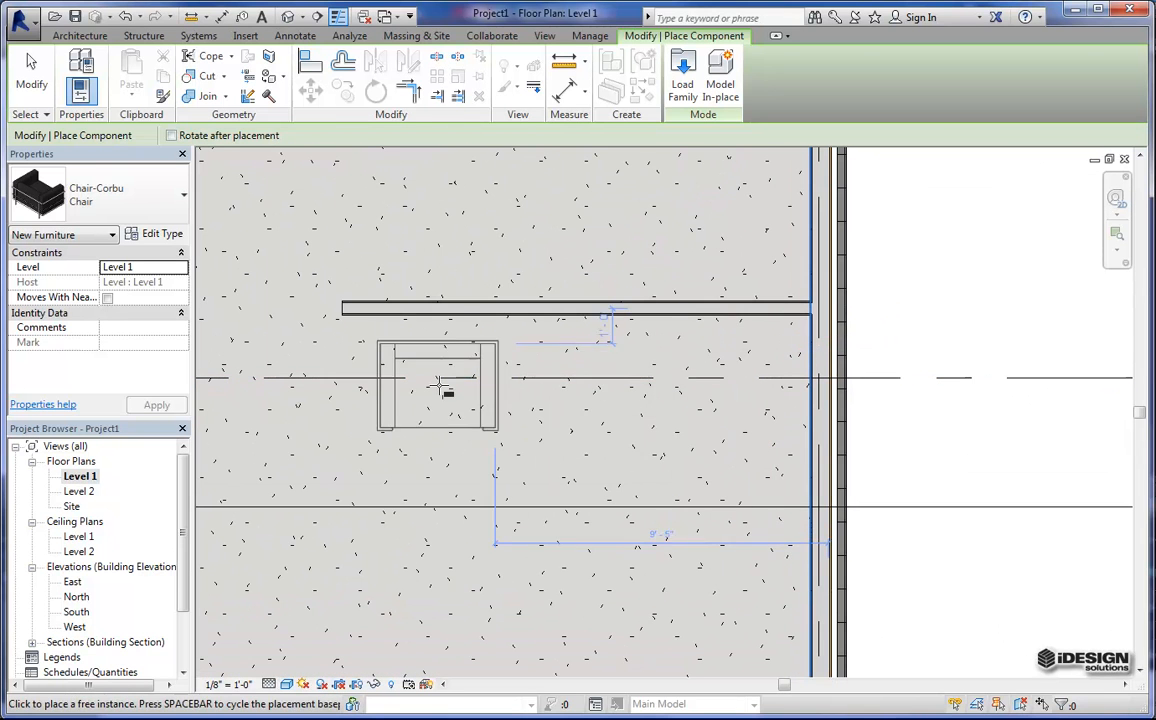
pyautogui.click(446, 389)
pyautogui.moveTo(575, 505); pyautogui.dragTo(475, 457, button='middle')
pyautogui.press('Escape')
pyautogui.press('Escape')
pyautogui.click(427, 402)
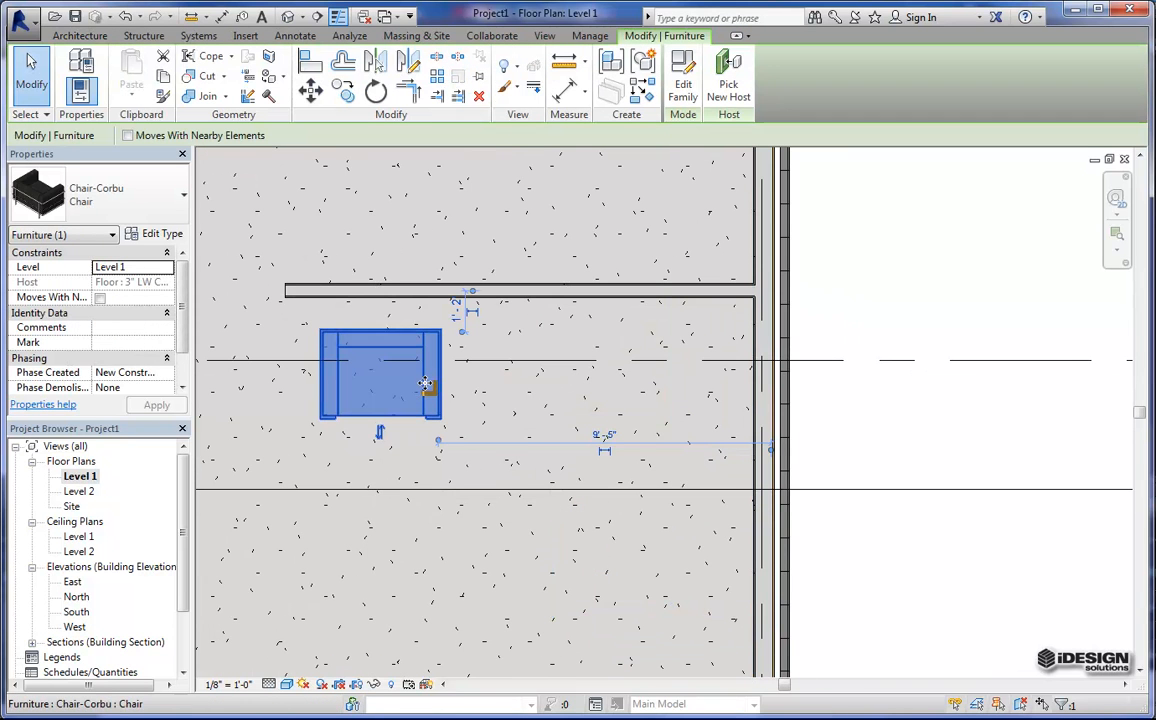
pyautogui.moveTo(444, 387); pyautogui.dragTo(602, 441)
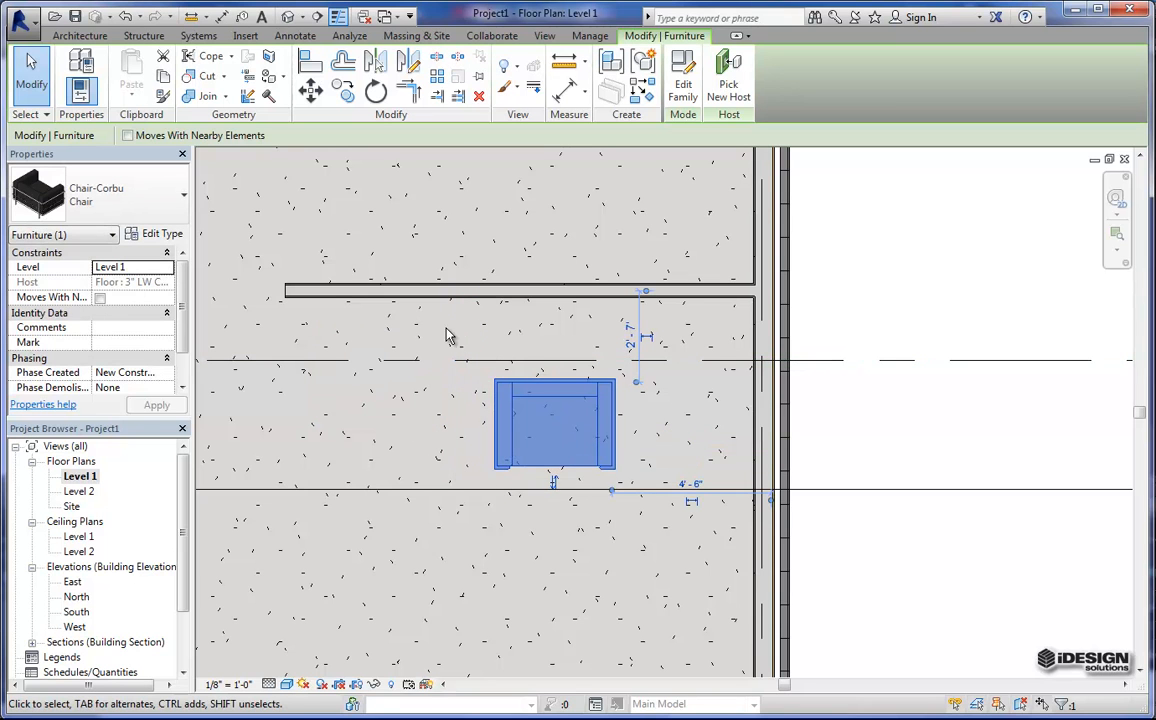
# Move the chair by its upper-right corner toward the corner between the partition and the right wall, about 1'-0" from the right wall
pyautogui.click(310, 89)
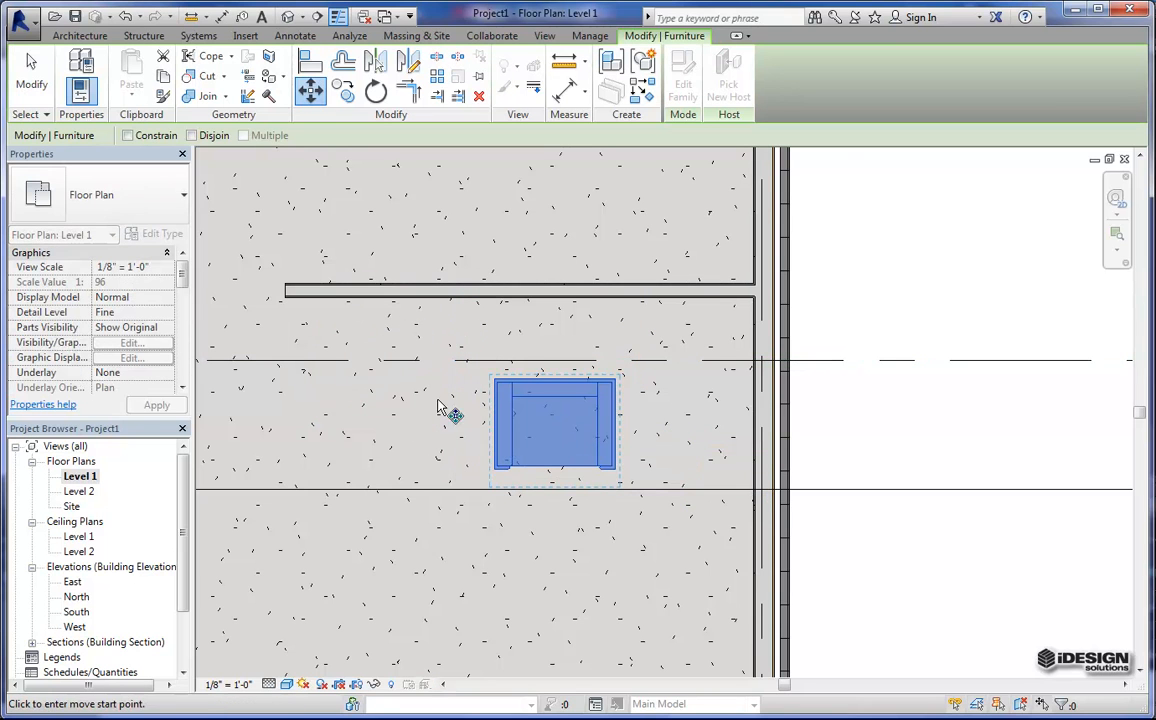
pyautogui.scroll(5, 599, 459)
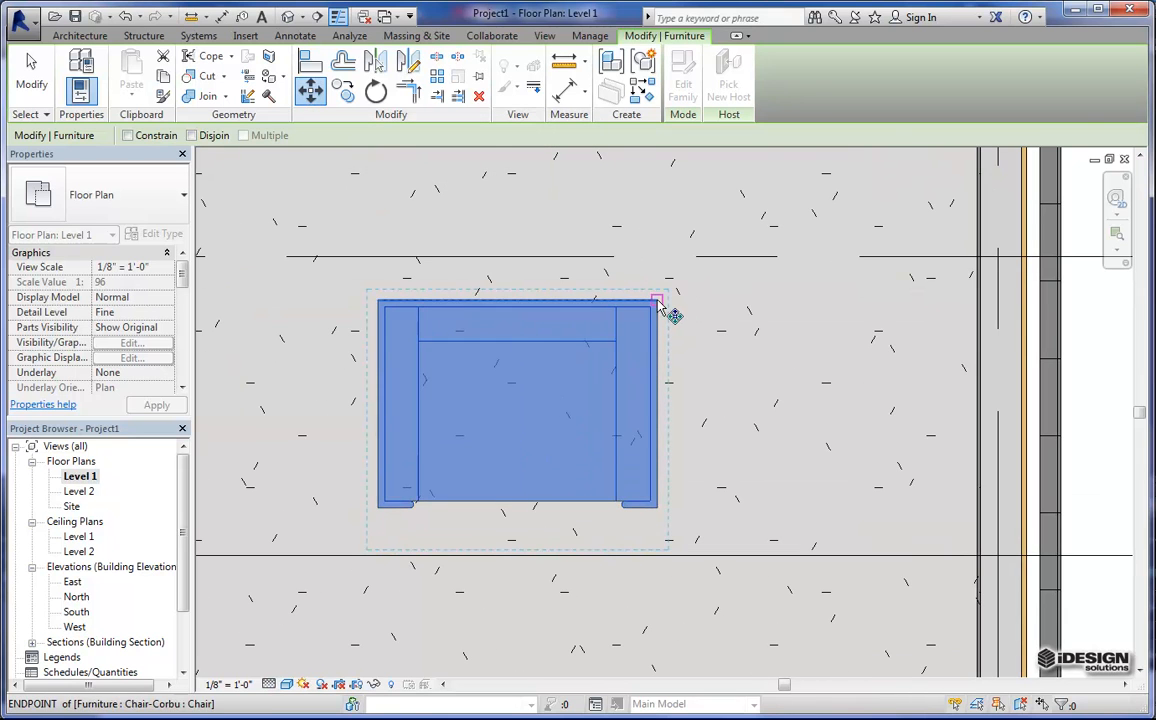
pyautogui.click(380, 303)
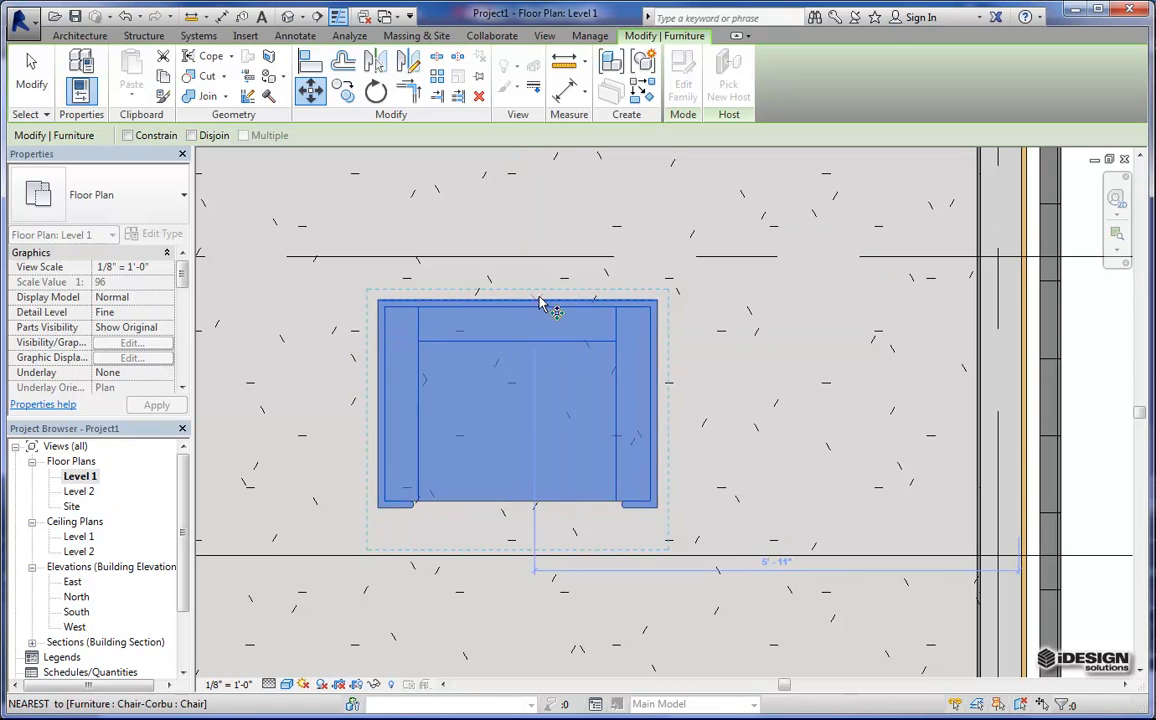
pyautogui.click(657, 302)
pyautogui.scroll(-4, 655, 371)
pyautogui.moveTo(773, 283); pyautogui.dragTo(639, 350, button='middle')
pyautogui.scroll(1, 665, 330)
pyautogui.scroll(3, 672, 326)
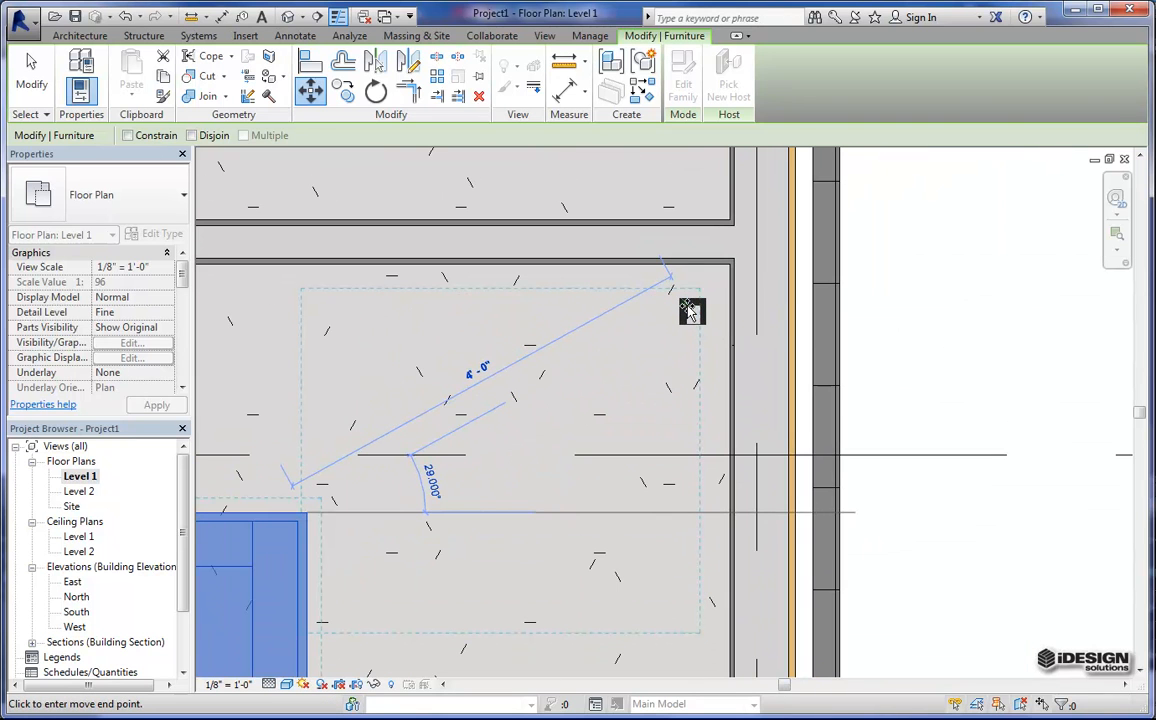
pyautogui.click(689, 306)
pyautogui.scroll(-2, 684, 310)
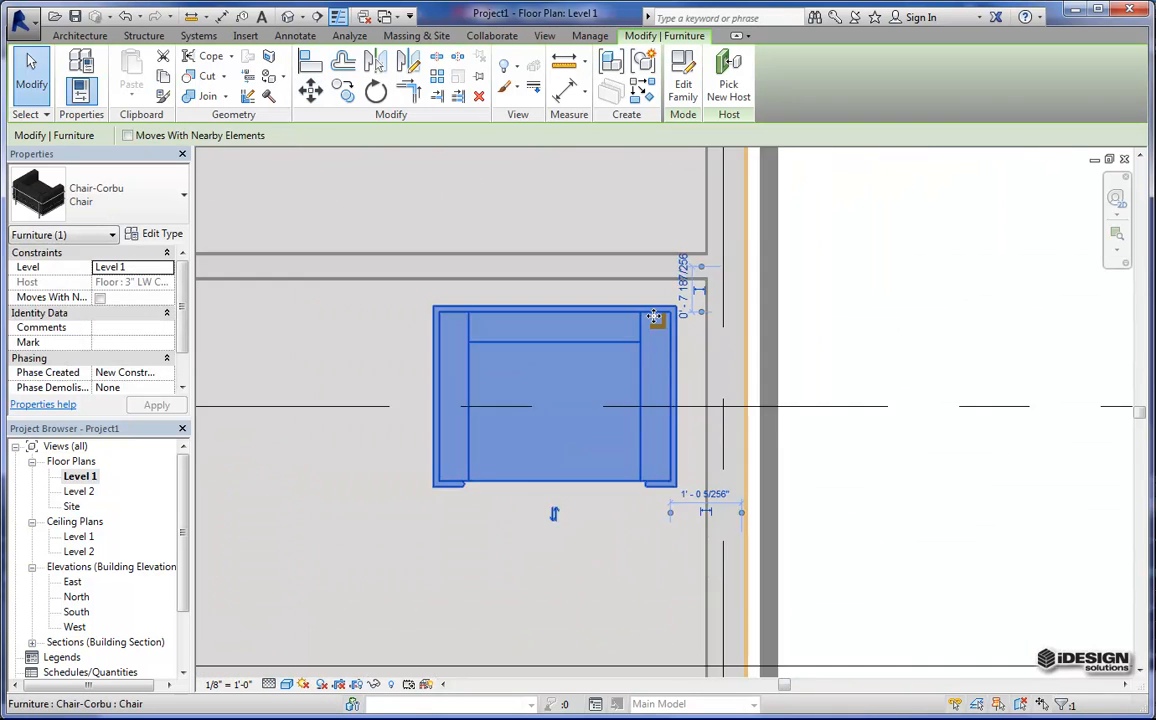
pyautogui.moveTo(597, 371); pyautogui.dragTo(686, 371, button='middle')
pyautogui.press('Escape')
pyautogui.scroll(-1, 674, 369)
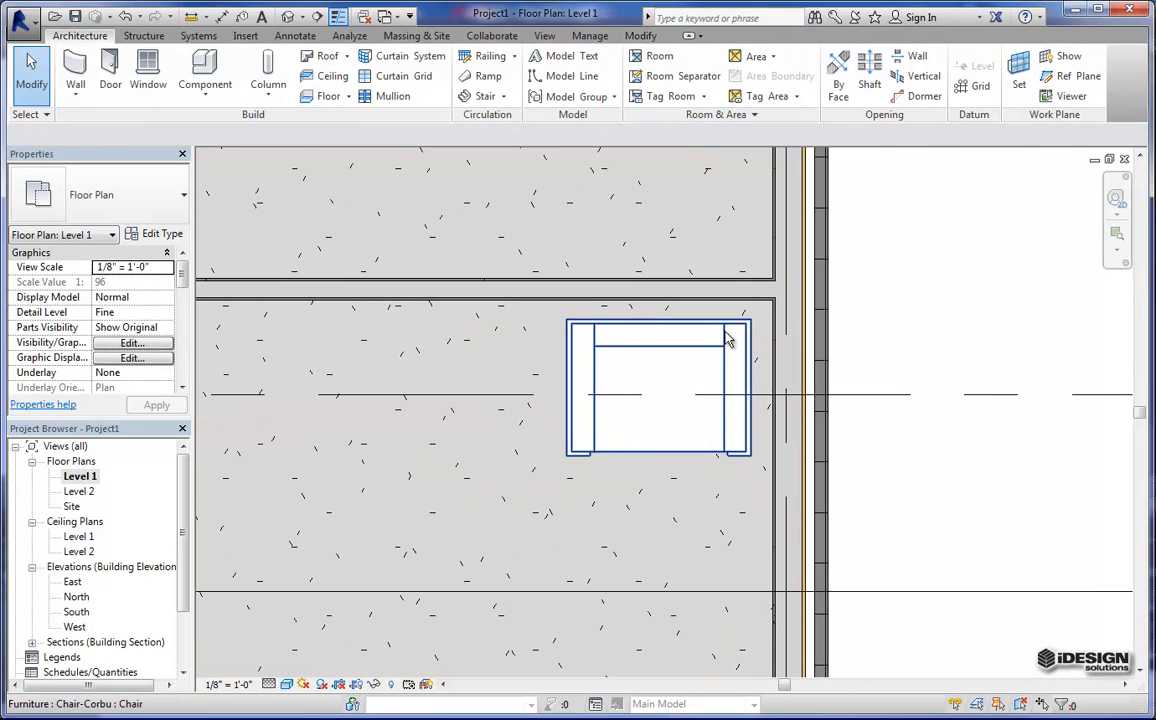
pyautogui.scroll(1, 746, 337)
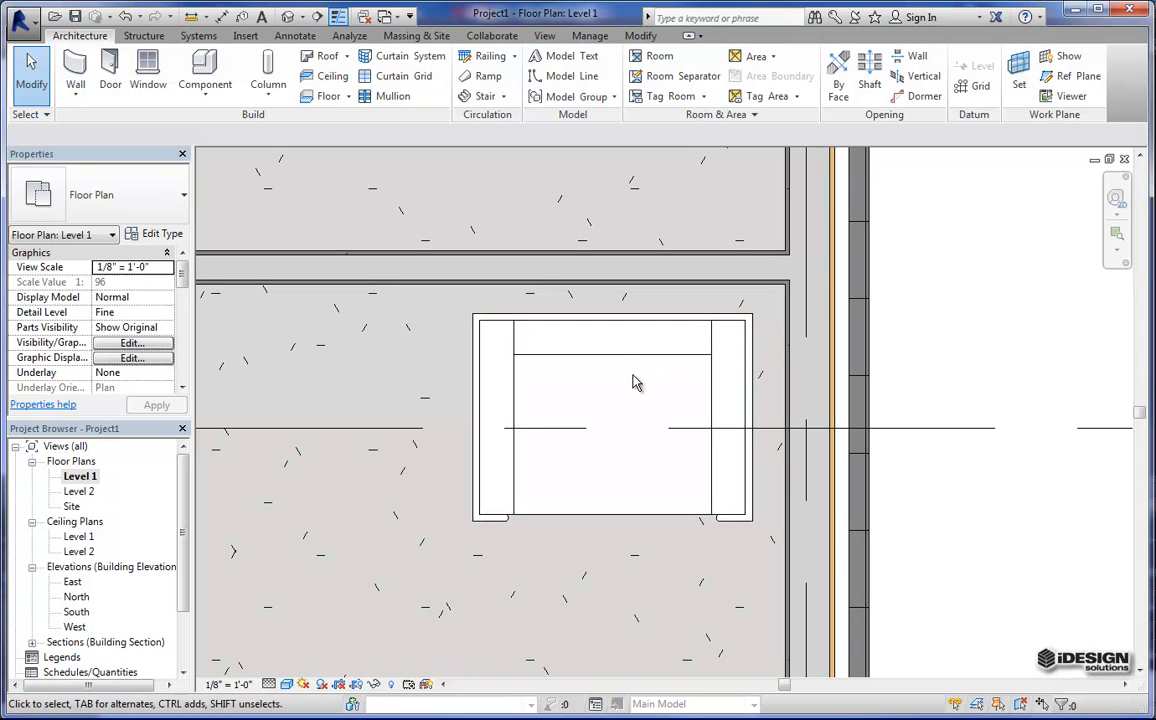
pyautogui.scroll(-1, 633, 383)
pyautogui.click(632, 320)
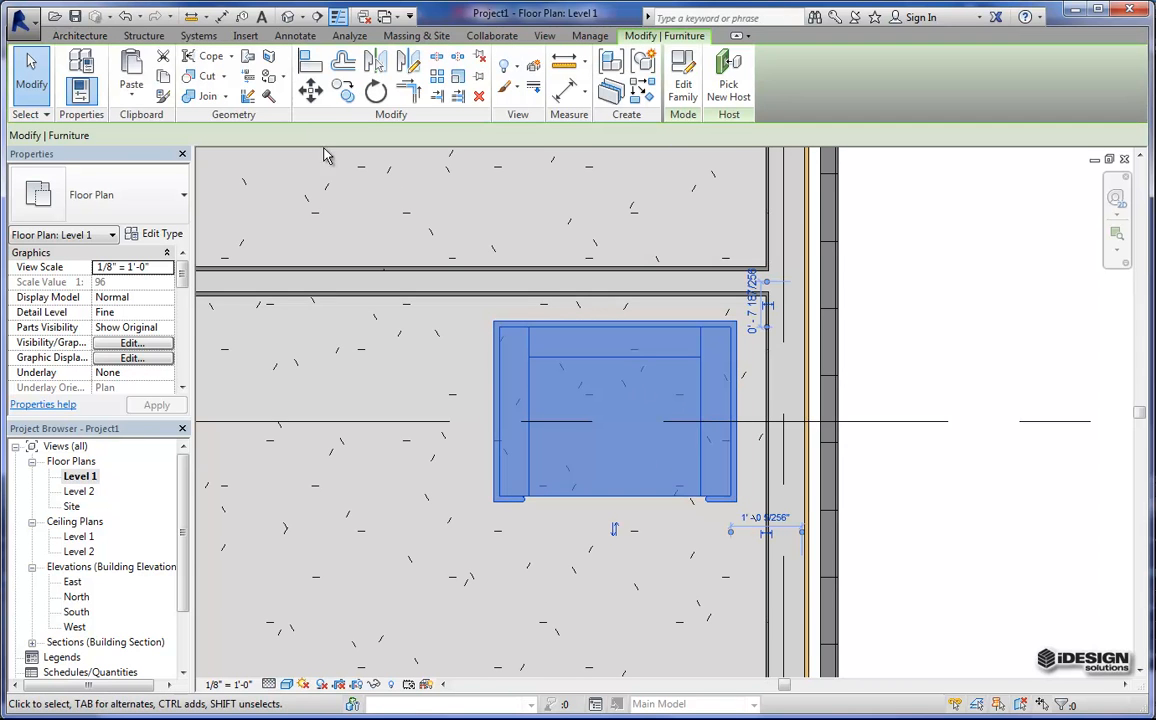
pyautogui.click(424, 260)
# Rotate the chair 45° clockwise about its default center, using a horizontal start ray
pyautogui.moveTo(532, 408); pyautogui.dragTo(660, 341, button='middle')
pyautogui.scroll(-1, 660, 341)
pyautogui.moveTo(558, 344); pyautogui.dragTo(660, 366, button='middle')
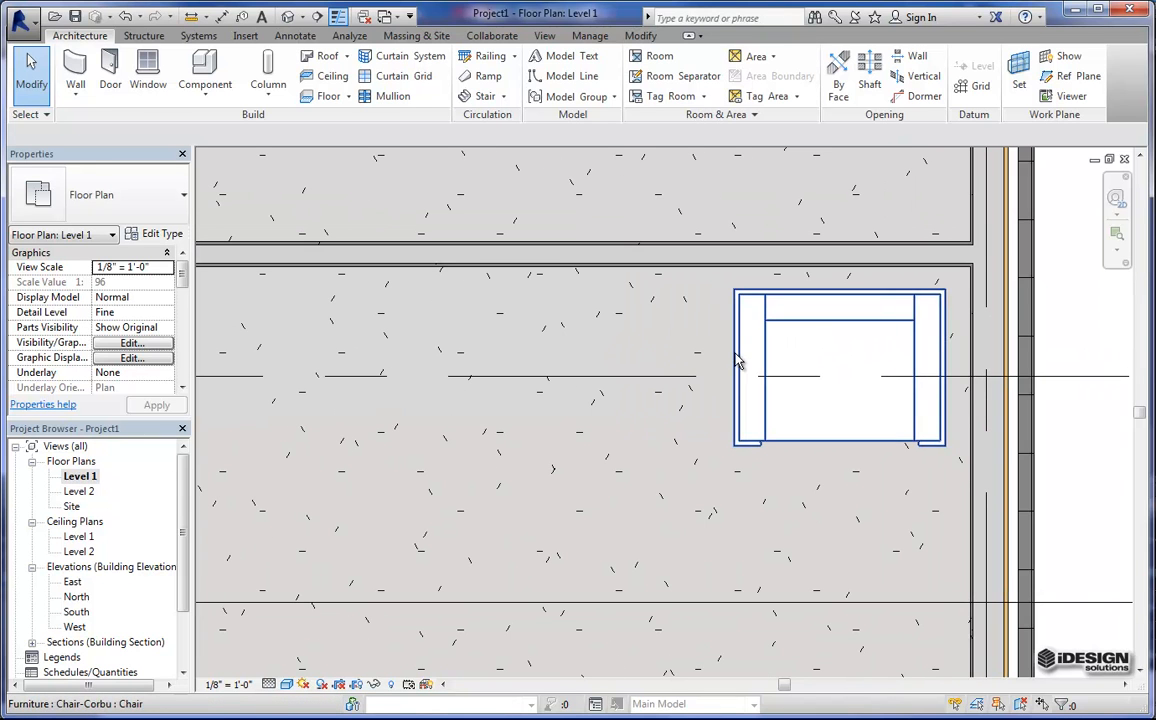
pyautogui.click(737, 362)
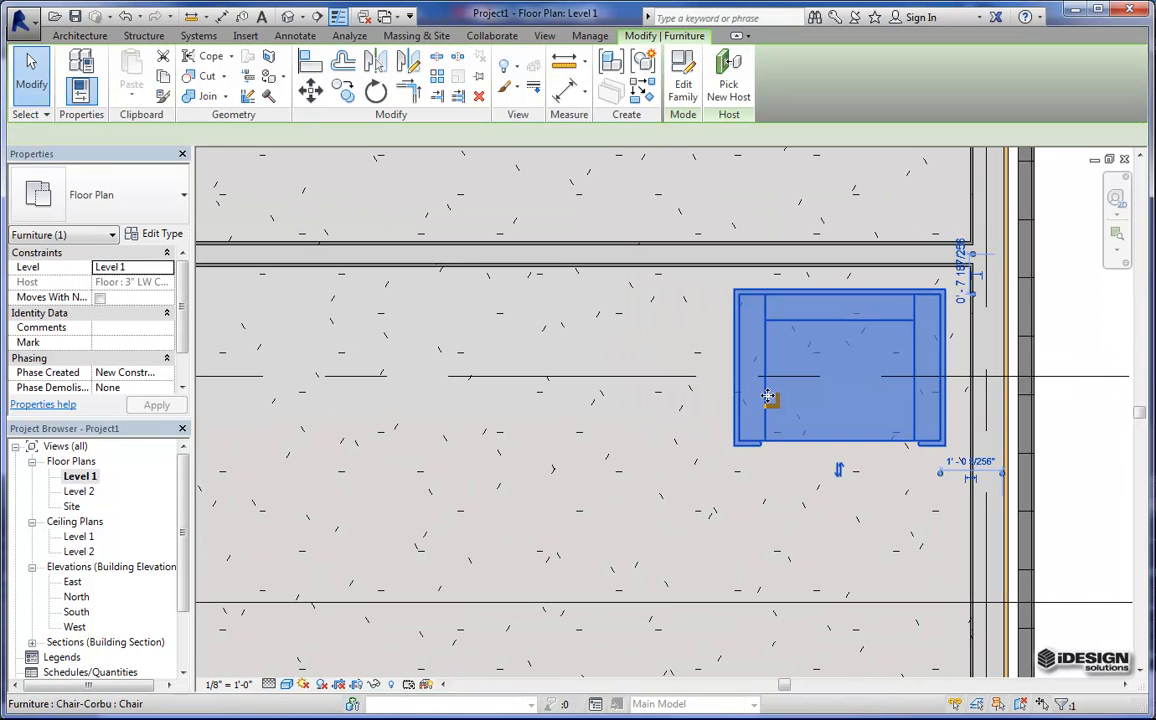
pyautogui.click(376, 96)
pyautogui.moveTo(858, 350); pyautogui.dragTo(723, 352, button='middle')
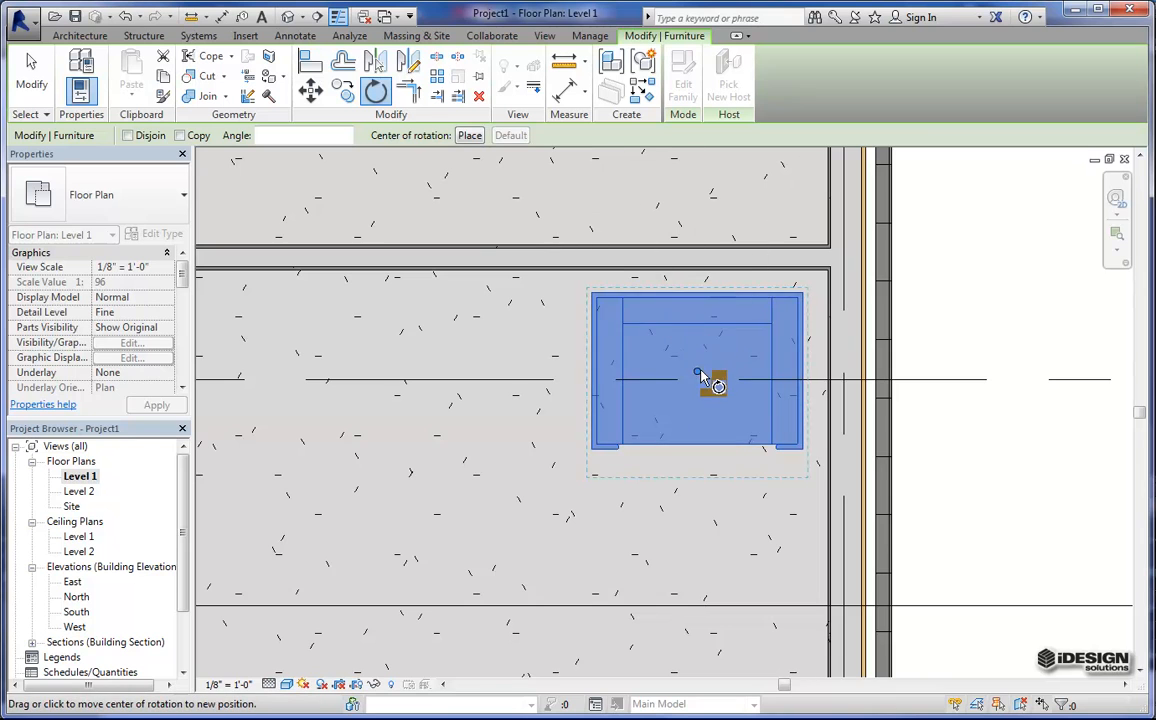
pyautogui.scroll(3, 697, 375)
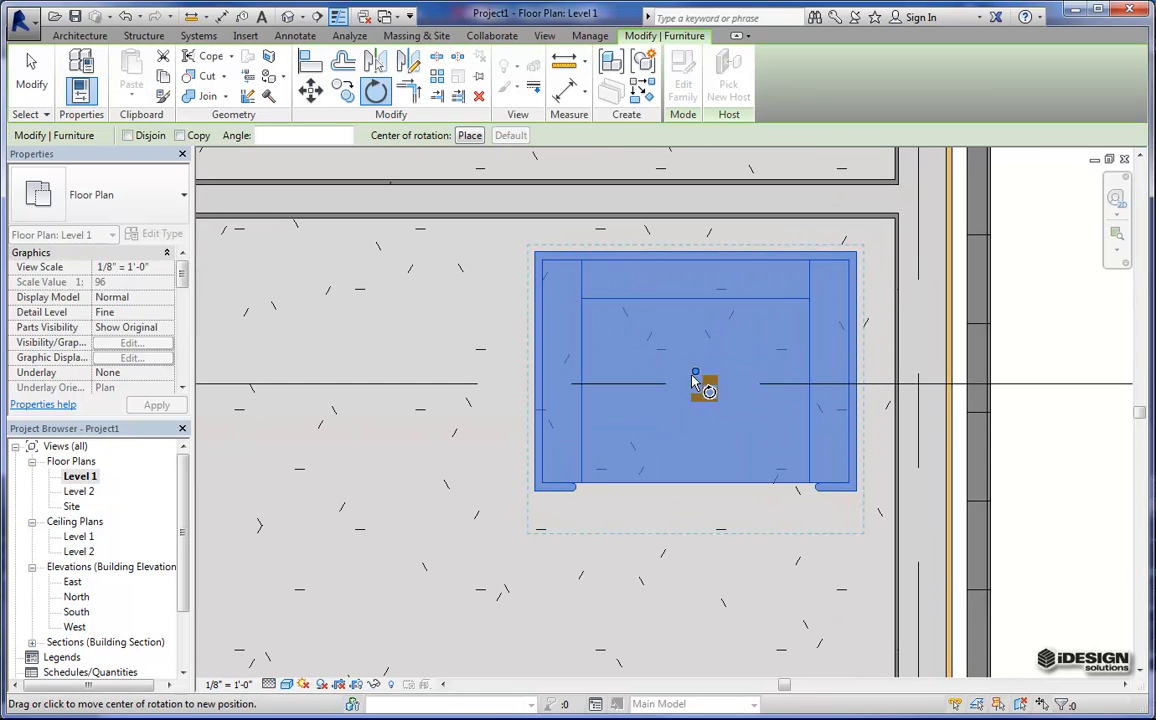
pyautogui.scroll(-2, 496, 320)
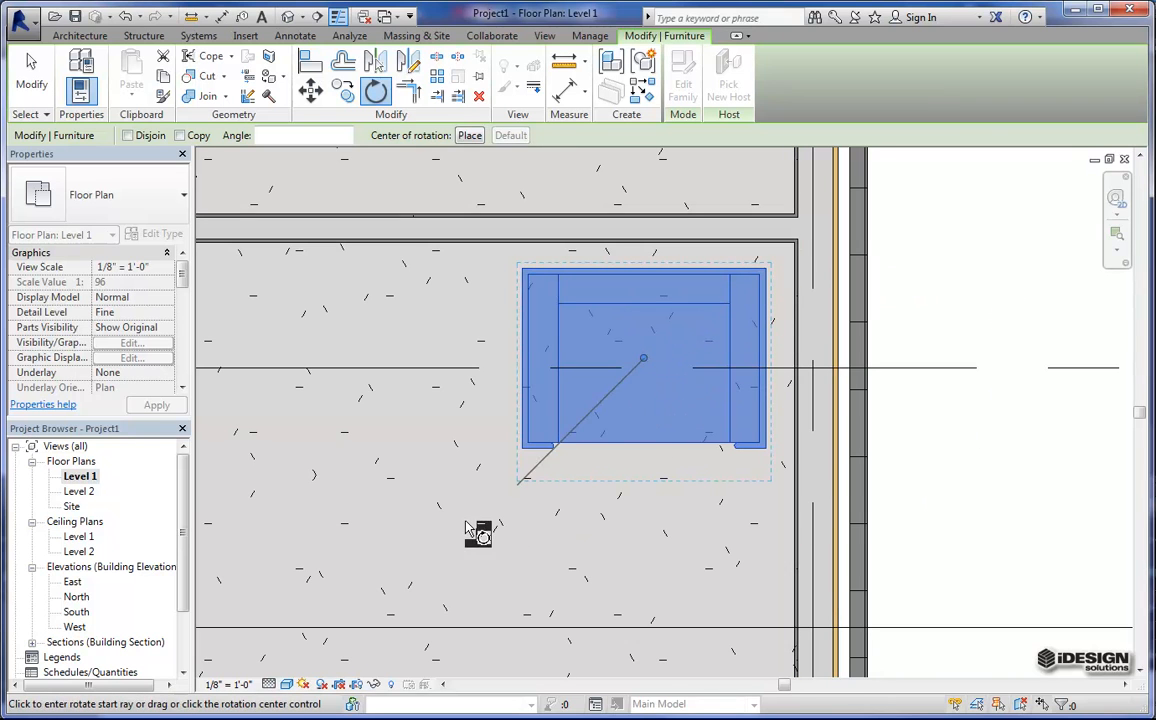
pyautogui.click(982, 356)
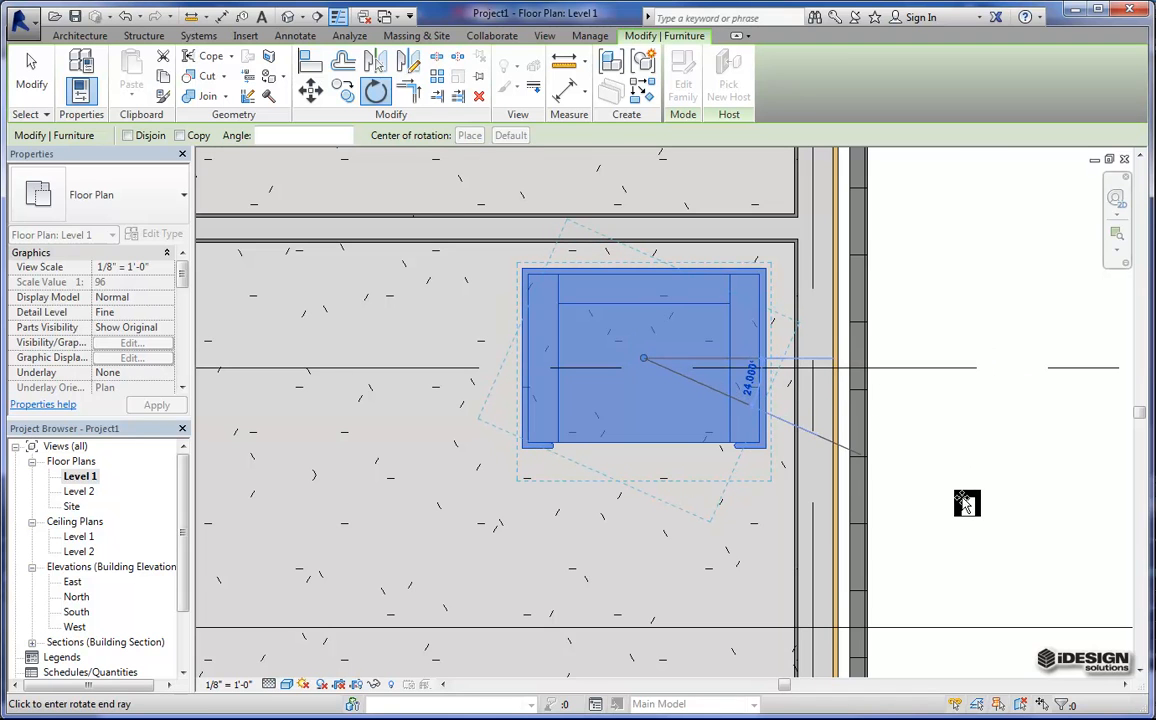
pyautogui.write('45')
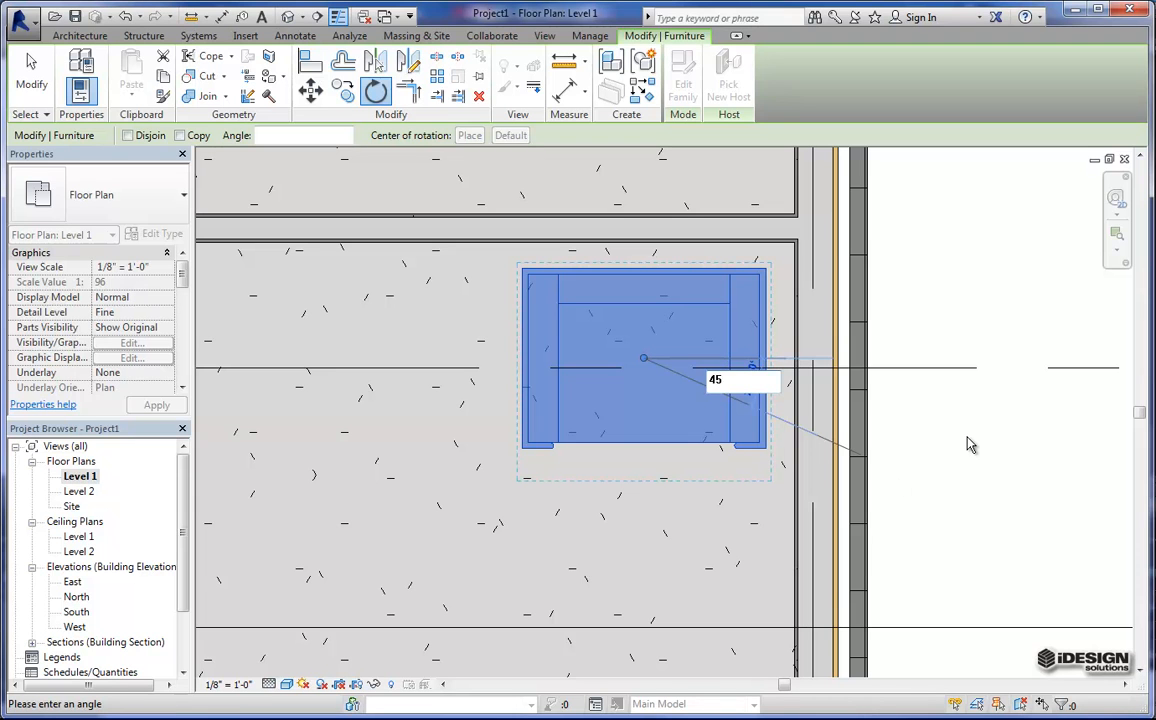
pyautogui.press('Return')
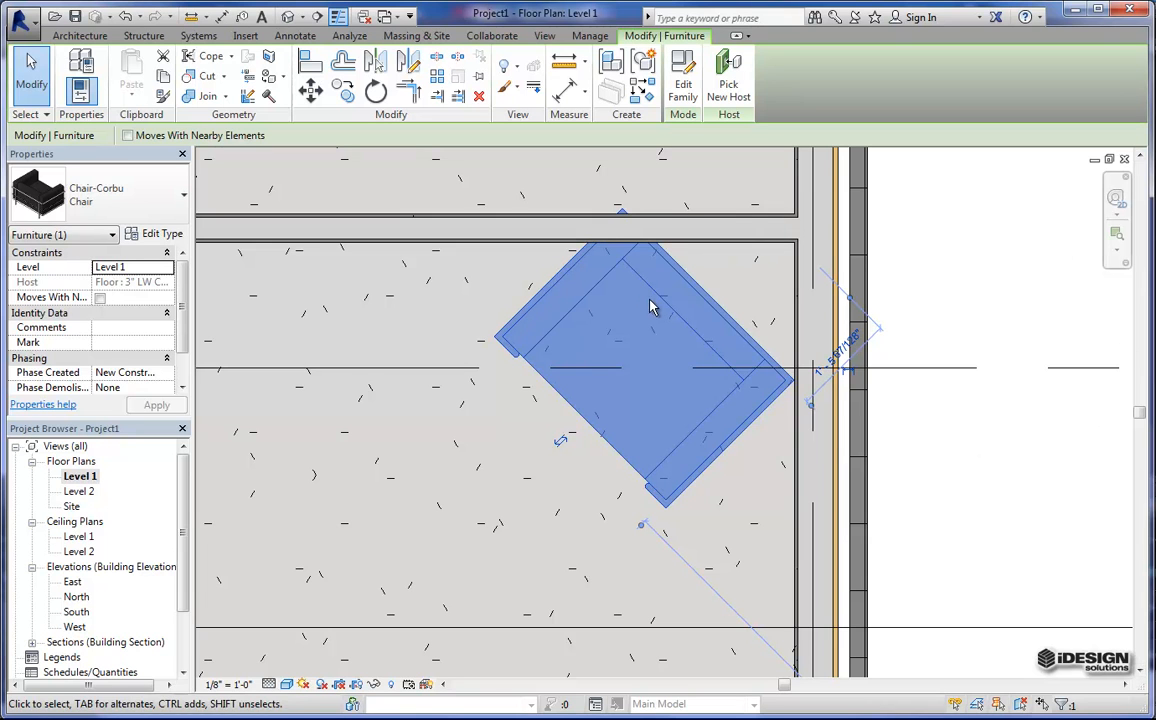
# Shift the rotated chair slightly down and left so it clears the partition and the right wall, and reselect it
pyautogui.moveTo(651, 309); pyautogui.dragTo(643, 352)
pyautogui.click(971, 303)
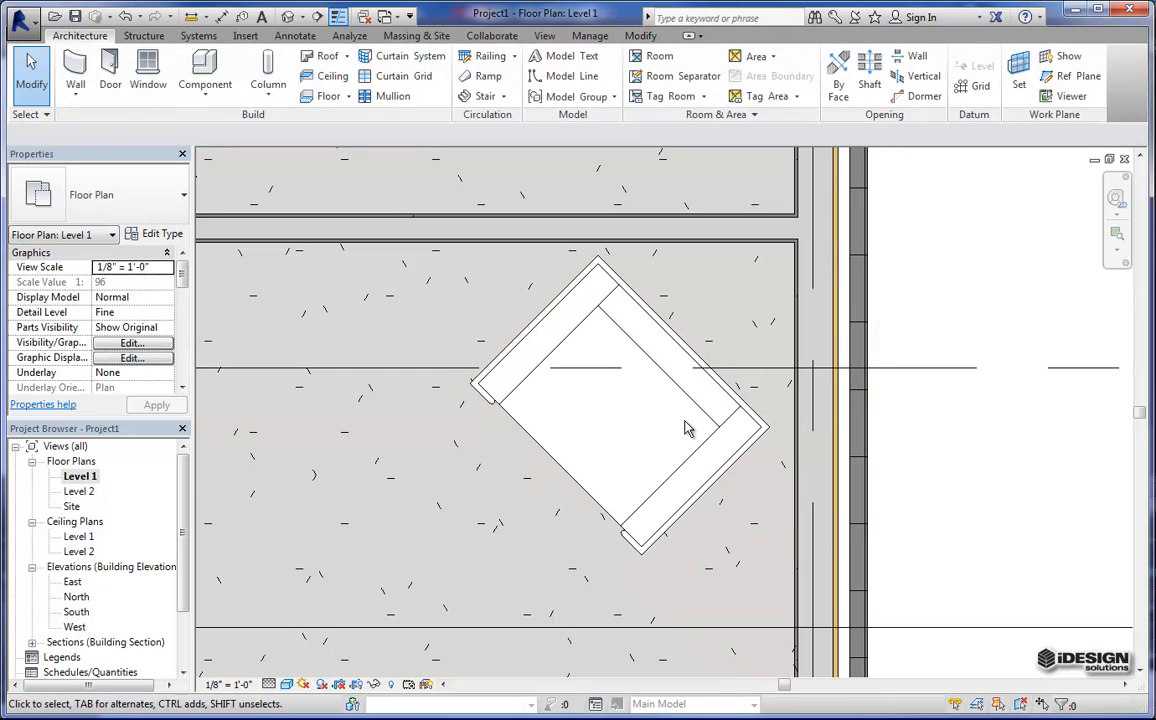
pyautogui.scroll(-1, 687, 428)
pyautogui.click(655, 464)
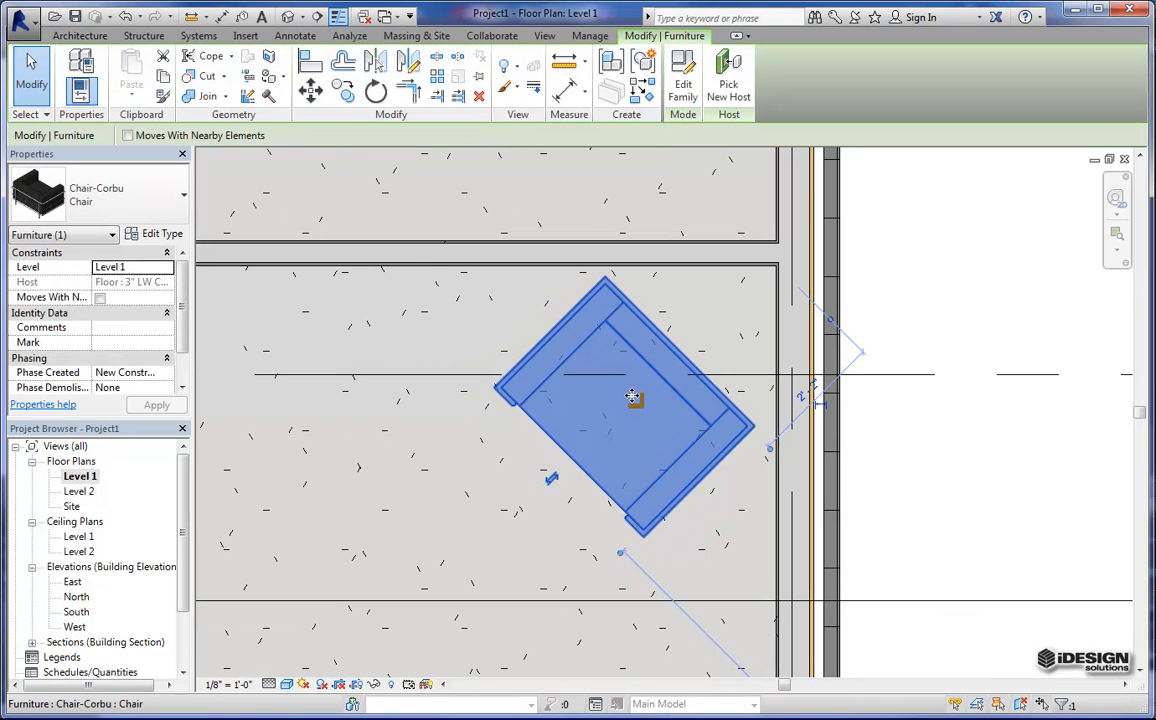
# Rotate the chair counterclockwise about its right corner, using its upper corner as the start ray, until it is square to the walls
pyautogui.scroll(1, 632, 397)
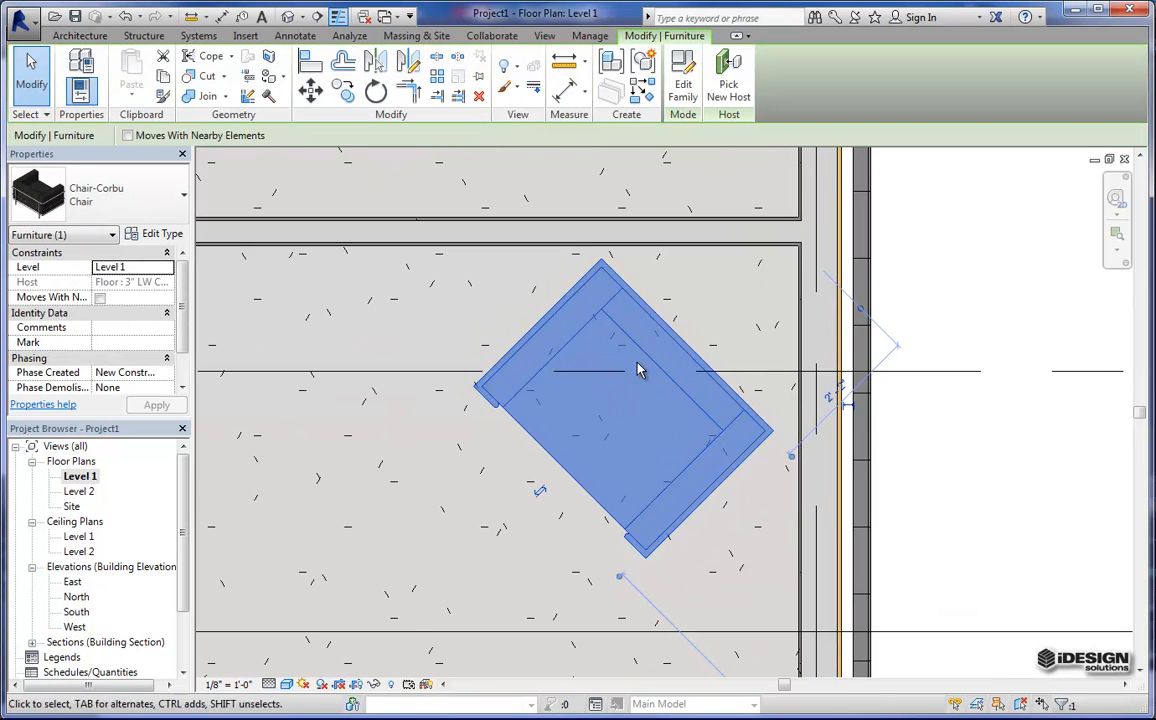
pyautogui.scroll(-1, 632, 405)
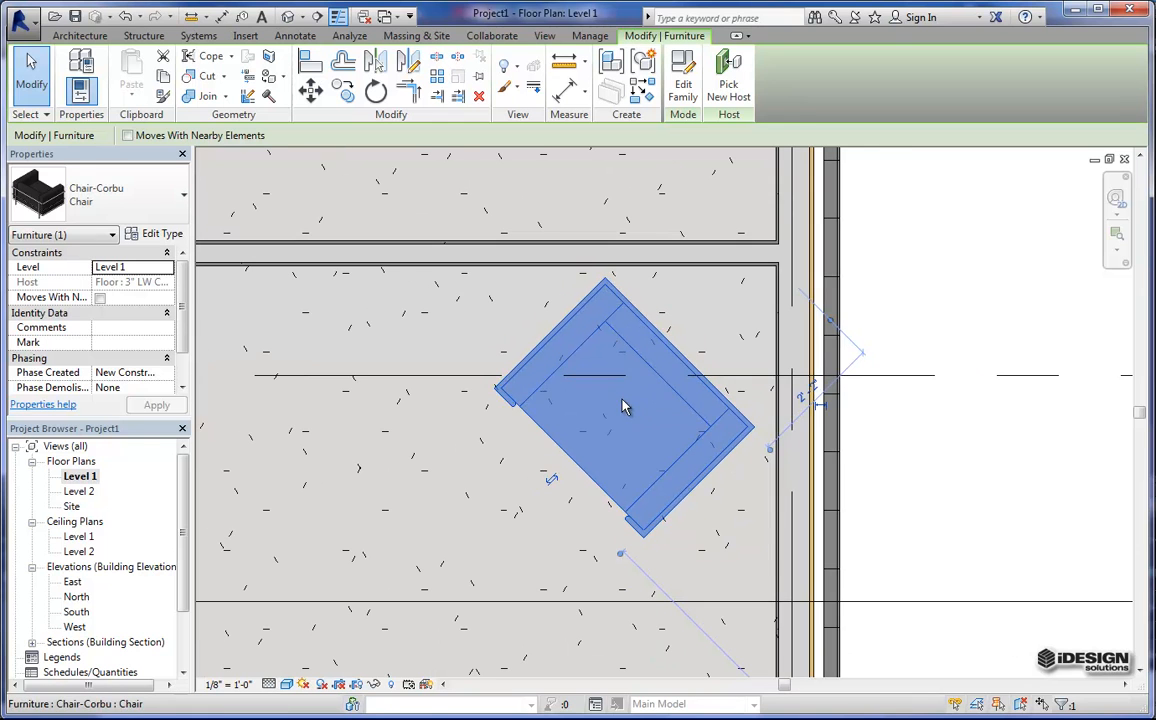
pyautogui.moveTo(634, 414); pyautogui.dragTo(576, 424, button='middle')
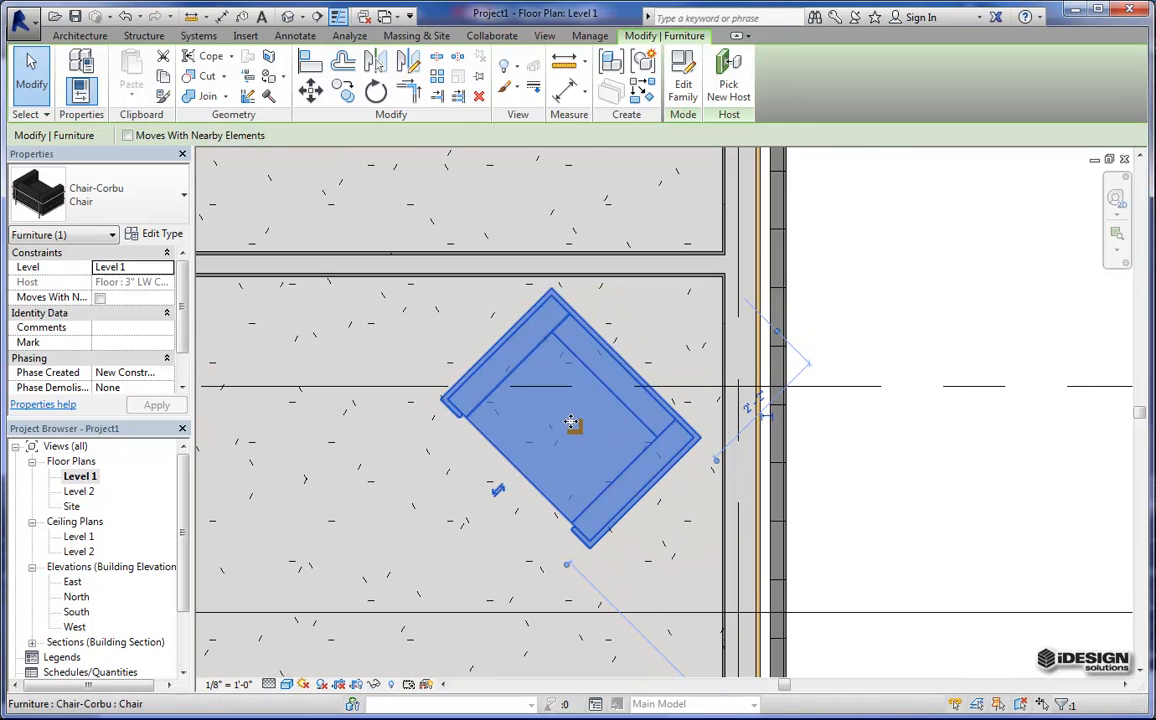
pyautogui.click(378, 92)
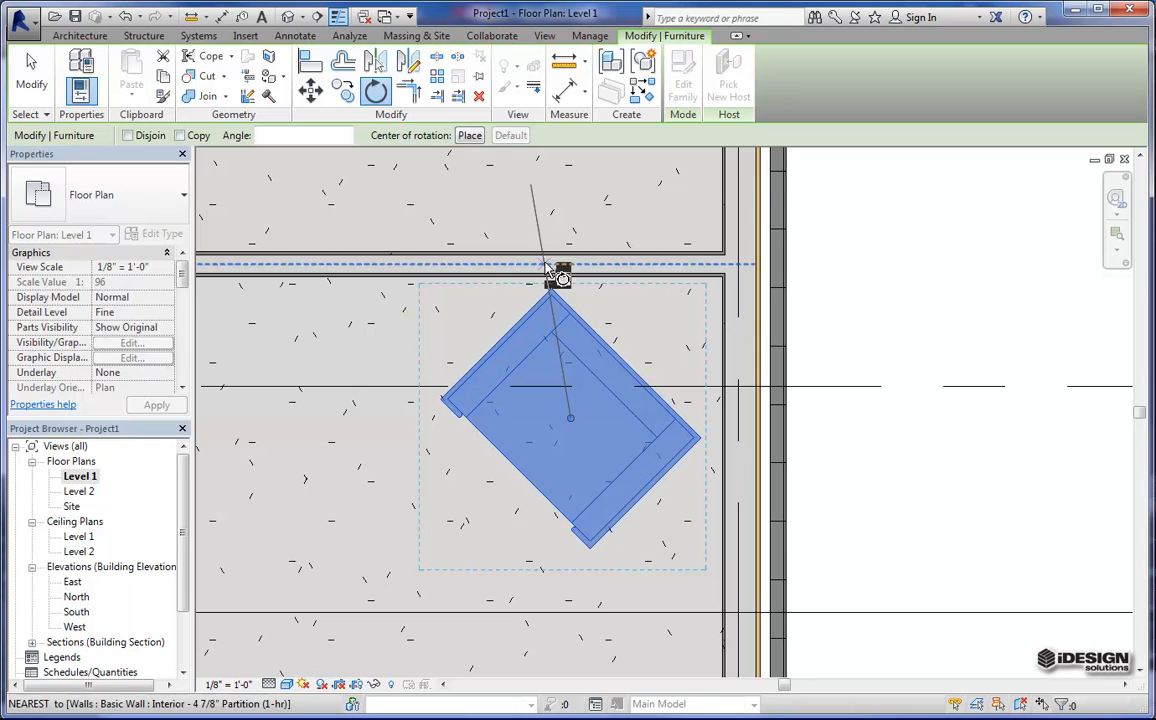
pyautogui.scroll(2, 580, 428)
pyautogui.moveTo(578, 425)
pyautogui.mouseDown()
pyautogui.moveTo(570, 413)
pyautogui.moveTo(557, 431)
pyautogui.moveTo(576, 405)
pyautogui.moveTo(559, 408)
pyautogui.moveTo(725, 457)
pyautogui.moveTo(764, 439)
pyautogui.moveTo(619, 586)
pyautogui.moveTo(643, 583)
pyautogui.moveTo(769, 445)
pyautogui.mouseUp()
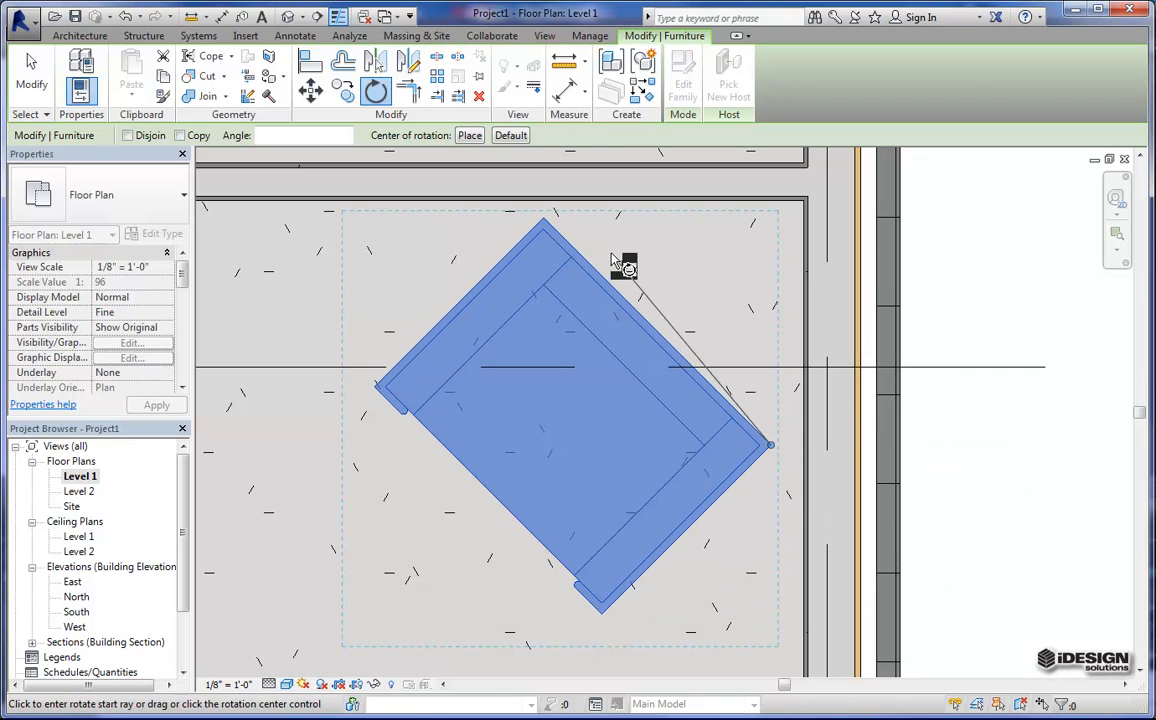
pyautogui.click(543, 220)
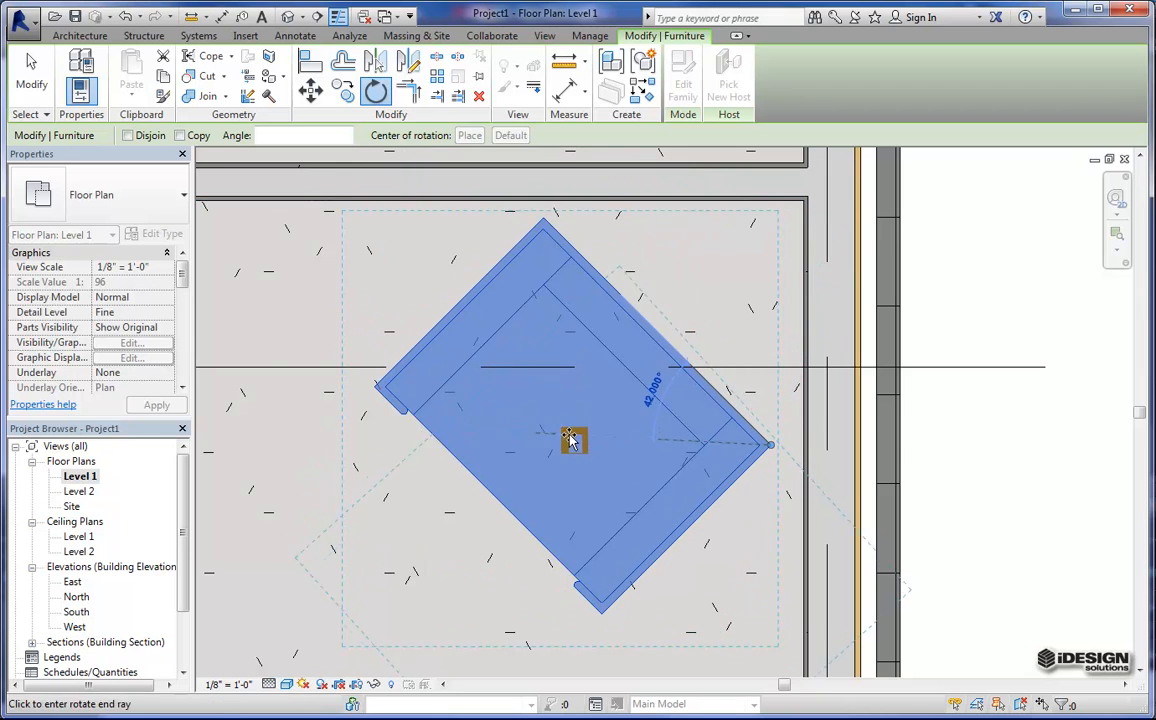
pyautogui.click(558, 443)
pyautogui.moveTo(541, 381); pyautogui.dragTo(630, 224, button='middle')
pyautogui.scroll(-2, 612, 310)
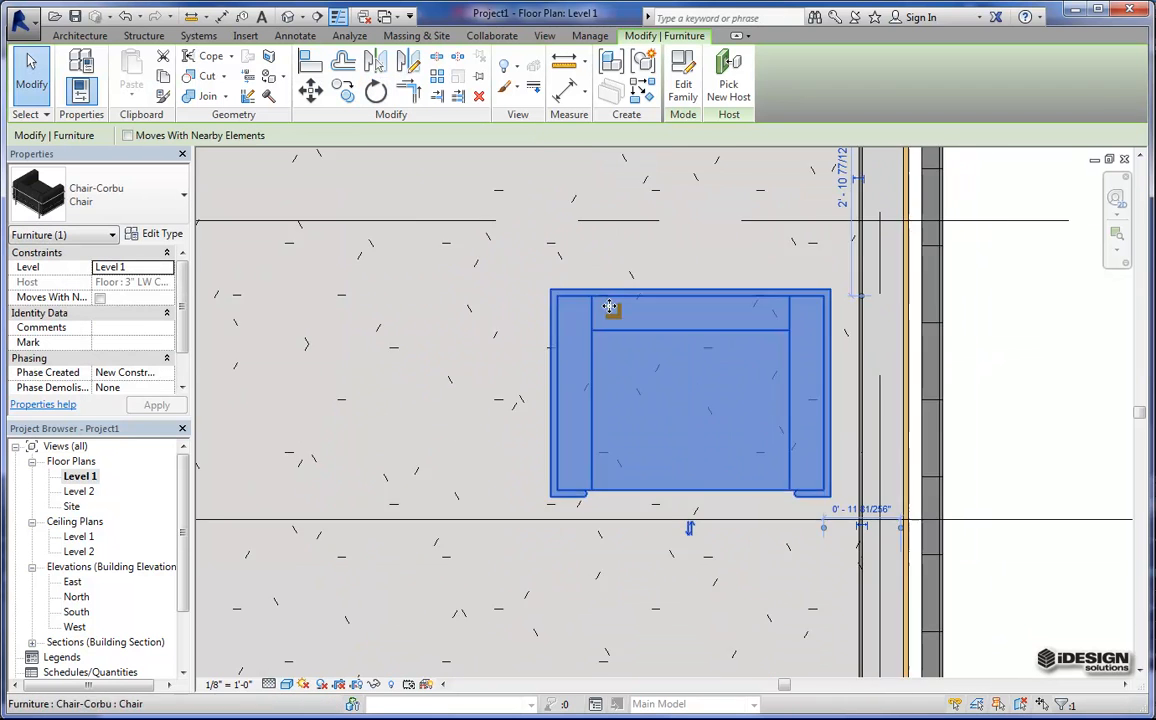
# Make three copies of the chair in multiple-copy mode, aligned horizontally to its left at about 4' spacing
pyautogui.moveTo(633, 290); pyautogui.dragTo(716, 407, button='middle')
pyautogui.scroll(-2, 690, 400)
pyautogui.moveTo(575, 400); pyautogui.dragTo(733, 433, button='middle')
pyautogui.scroll(-2, 753, 400)
pyautogui.scroll(1, 758, 427)
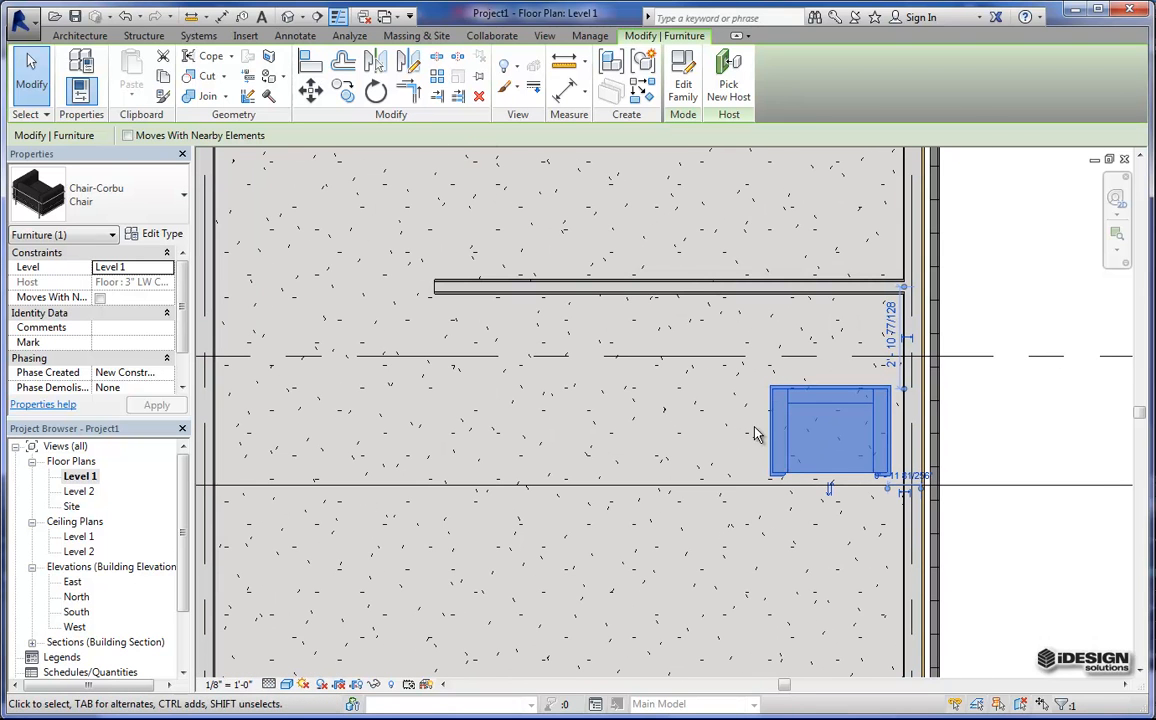
pyautogui.click(343, 96)
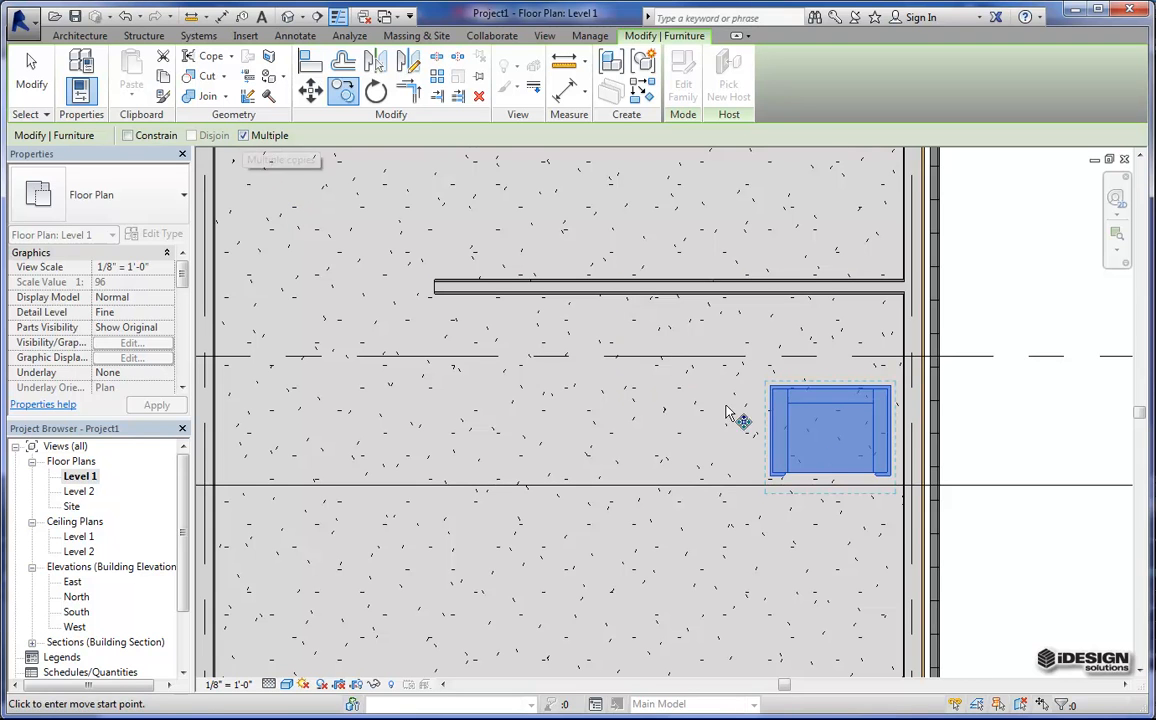
pyautogui.click(832, 436)
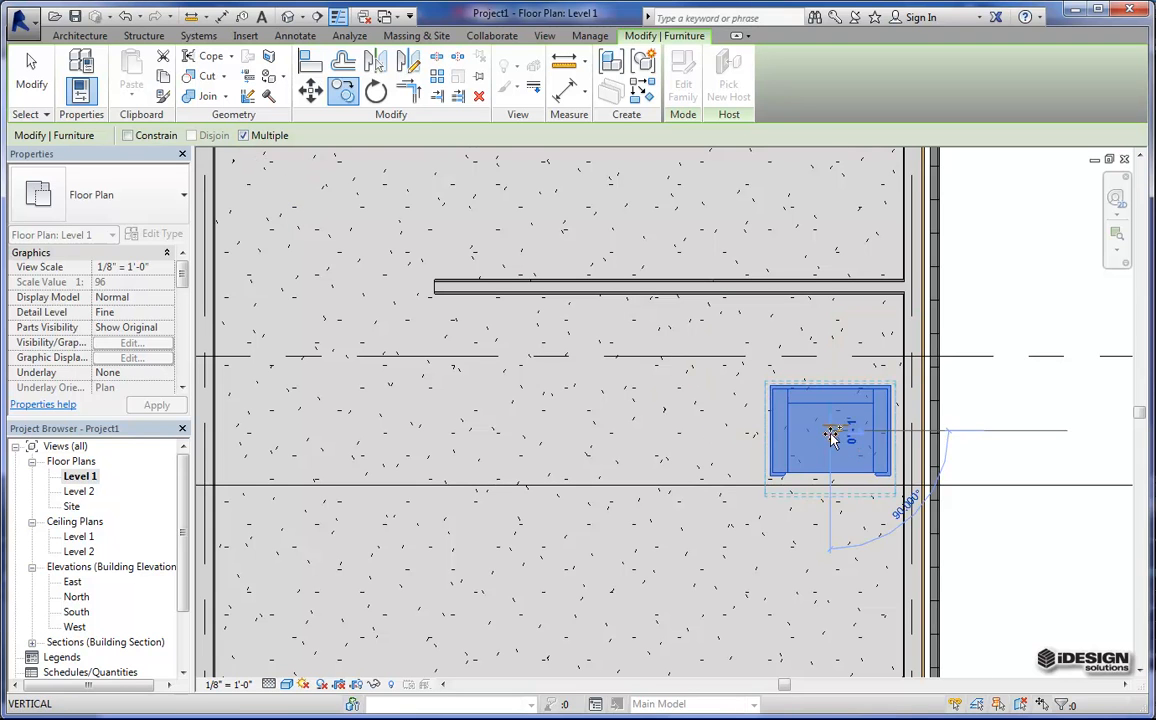
pyautogui.click(679, 434)
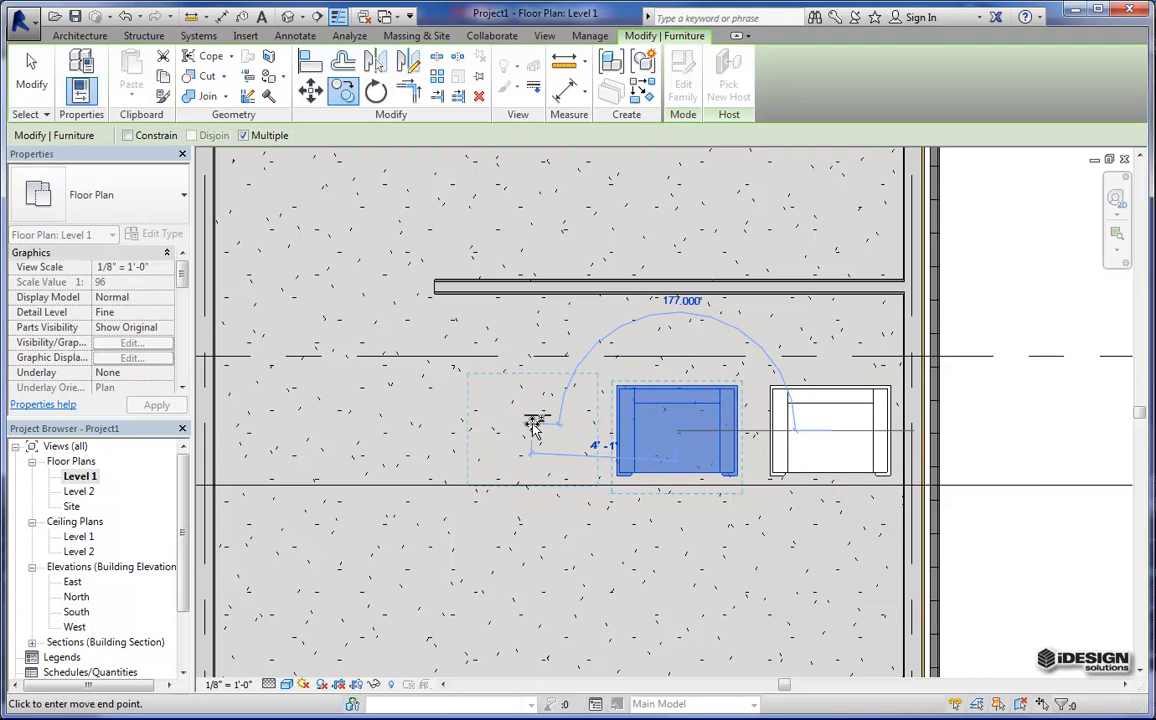
pyautogui.click(535, 434)
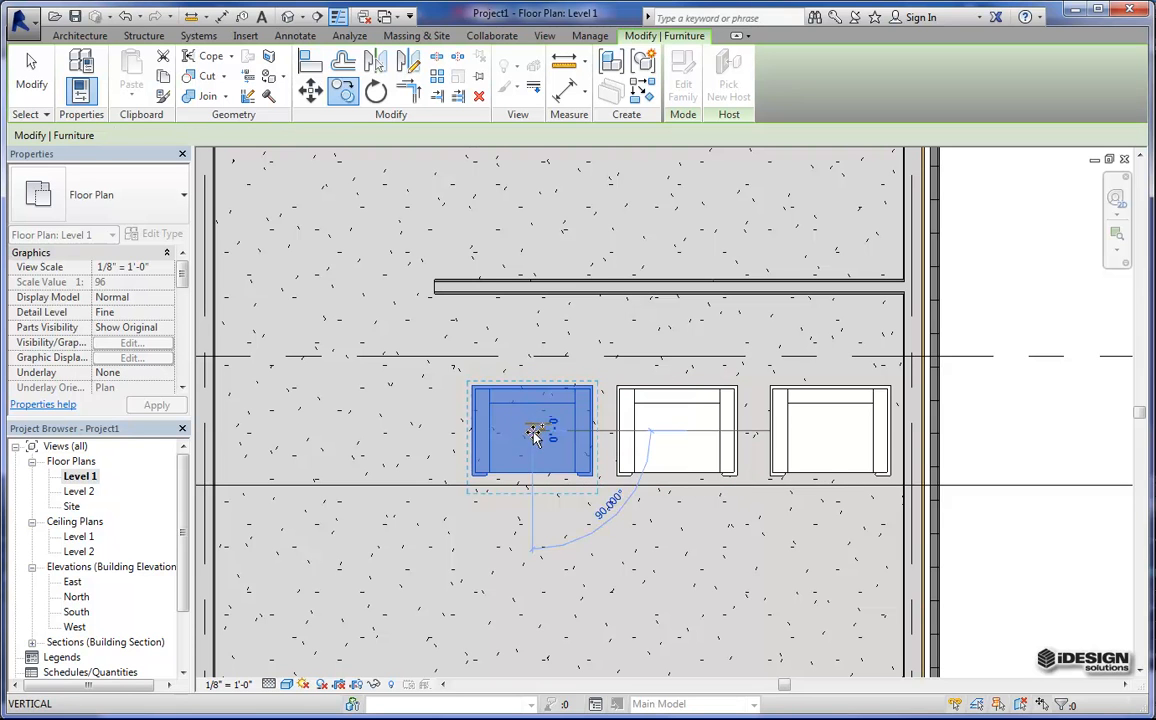
pyautogui.click(382, 430)
pyautogui.moveTo(613, 358); pyautogui.dragTo(562, 323, button='middle')
pyautogui.press('Escape')
pyautogui.scroll(-3, 366, 383)
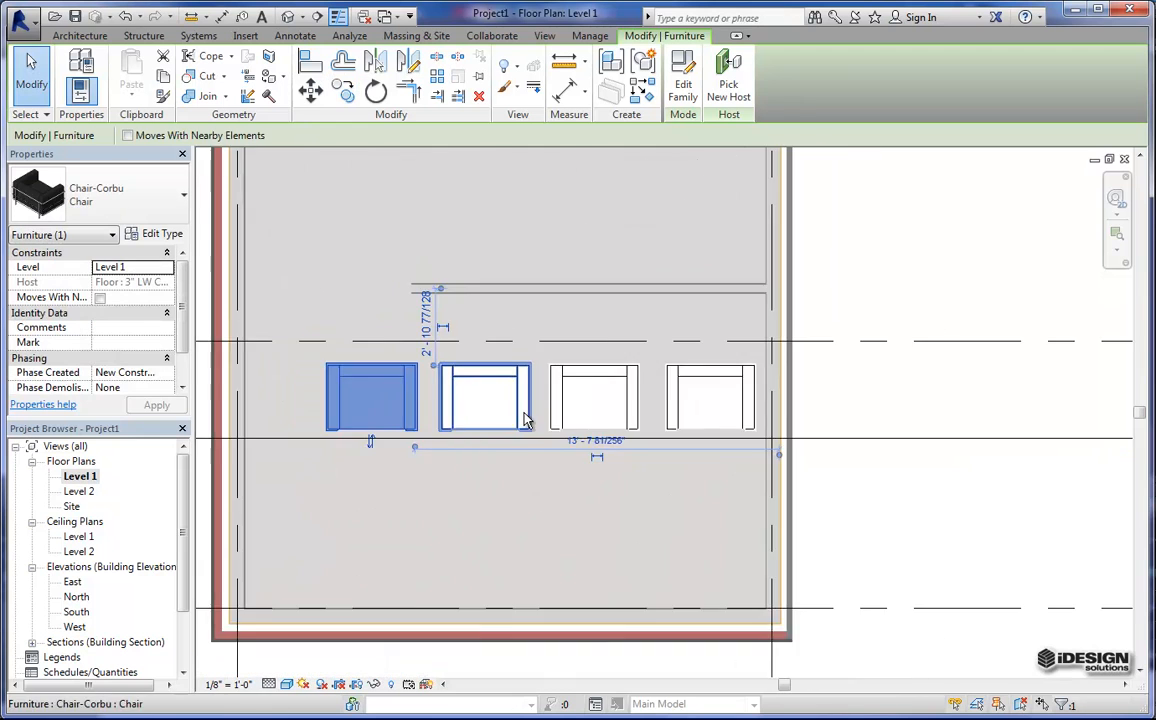
# Delete the horizontal interior partition above the row of chairs
pyautogui.moveTo(517, 314); pyautogui.dragTo(550, 395, button='middle')
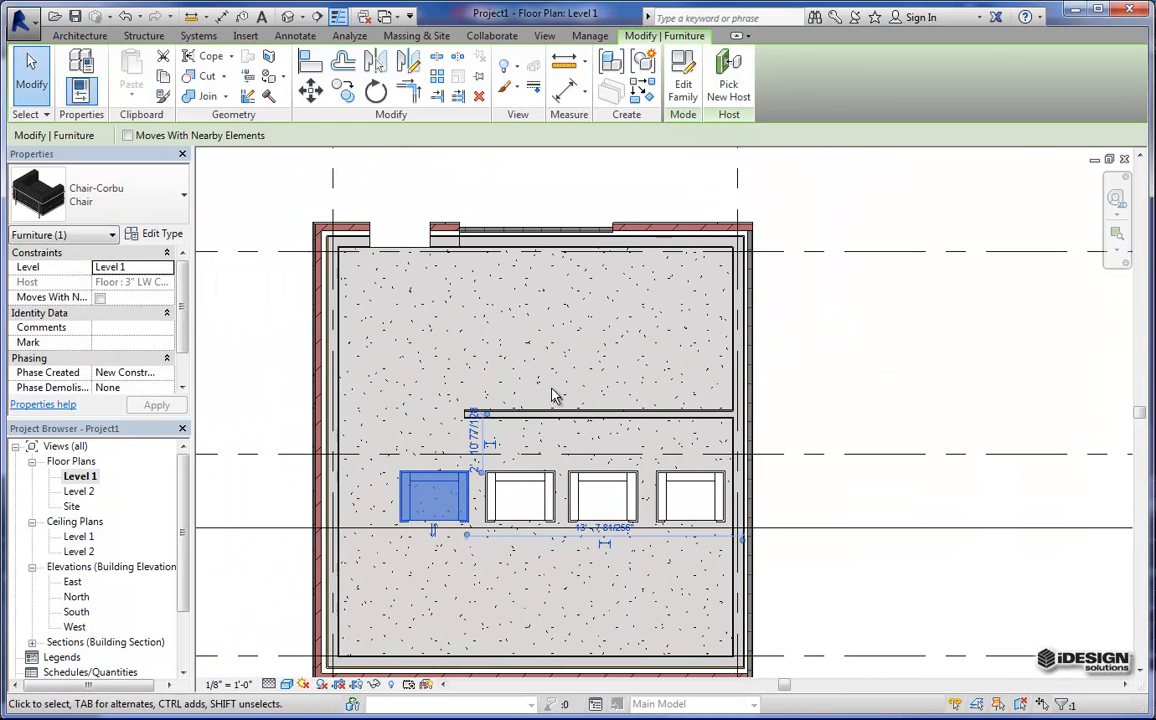
pyautogui.press('Escape')
pyautogui.click(600, 414)
pyautogui.press('Delete')
pyautogui.scroll(2, 475, 488)
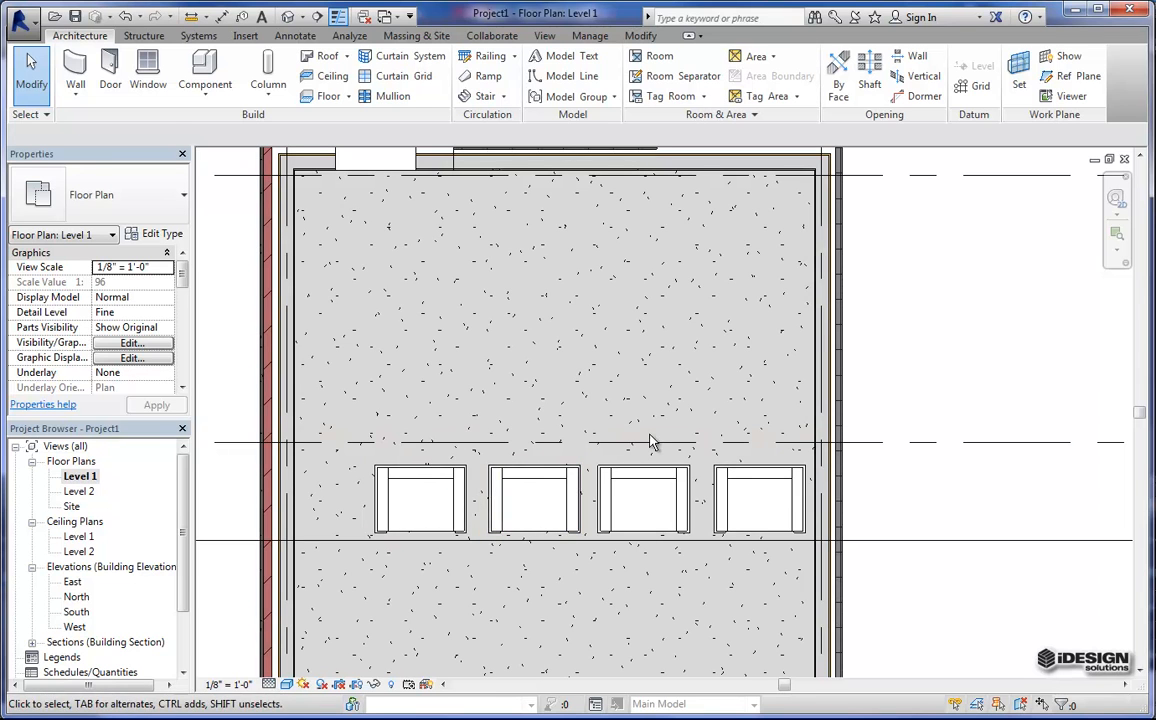
# Array the four chairs linearly upward as 3 grouped and associated rows, with the 2nd row about 4'-3" above the first
pyautogui.click(463, 526)
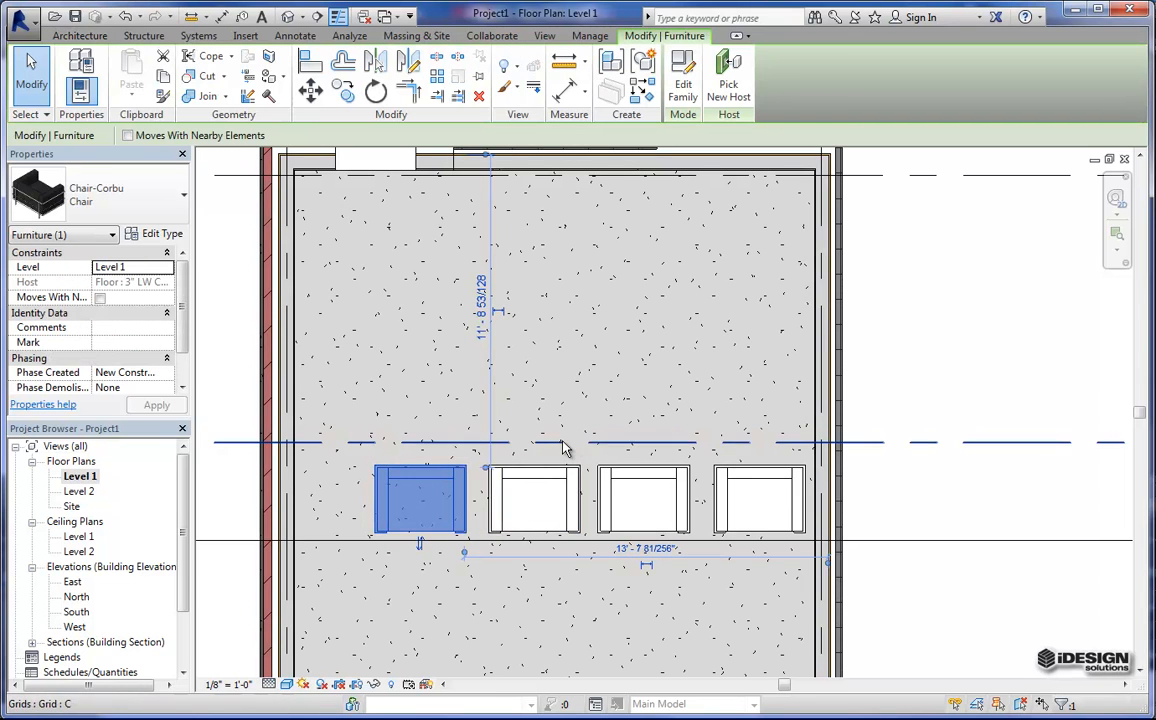
pyautogui.keyDown('ctrl'); pyautogui.click(530, 483); pyautogui.keyUp('ctrl')
pyautogui.keyDown('ctrl'); pyautogui.click(650, 484); pyautogui.keyUp('ctrl')
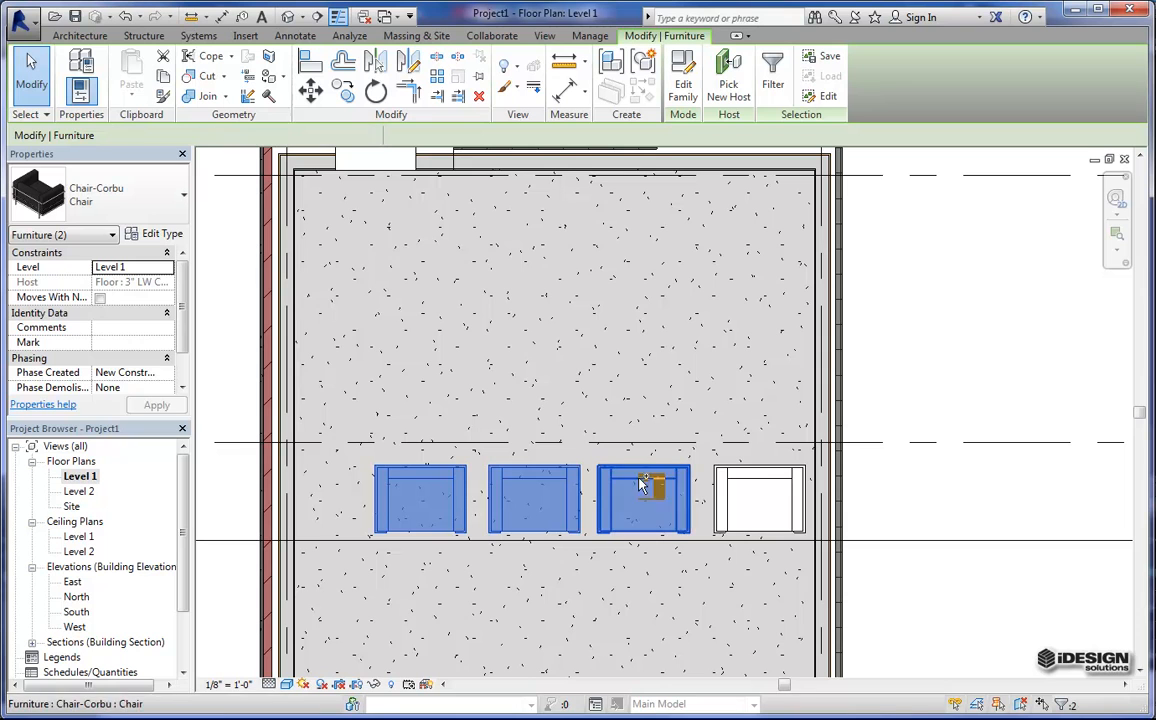
pyautogui.keyDown('ctrl'); pyautogui.click(741, 481); pyautogui.keyUp('ctrl')
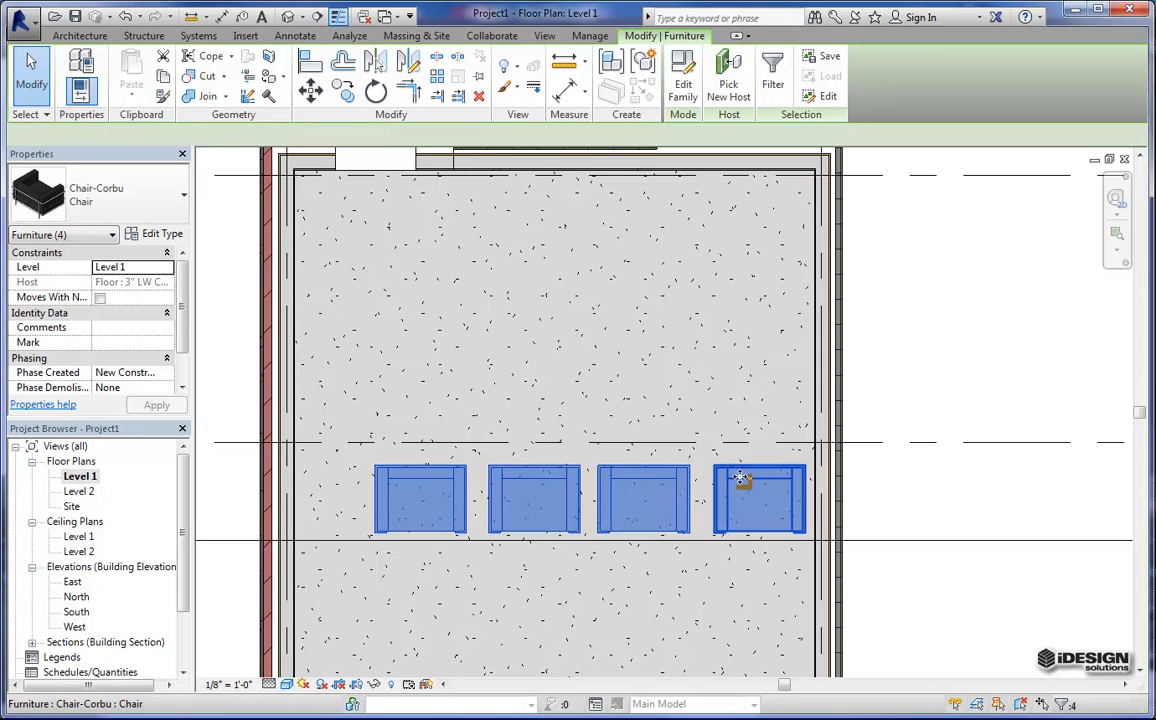
pyautogui.click(437, 80)
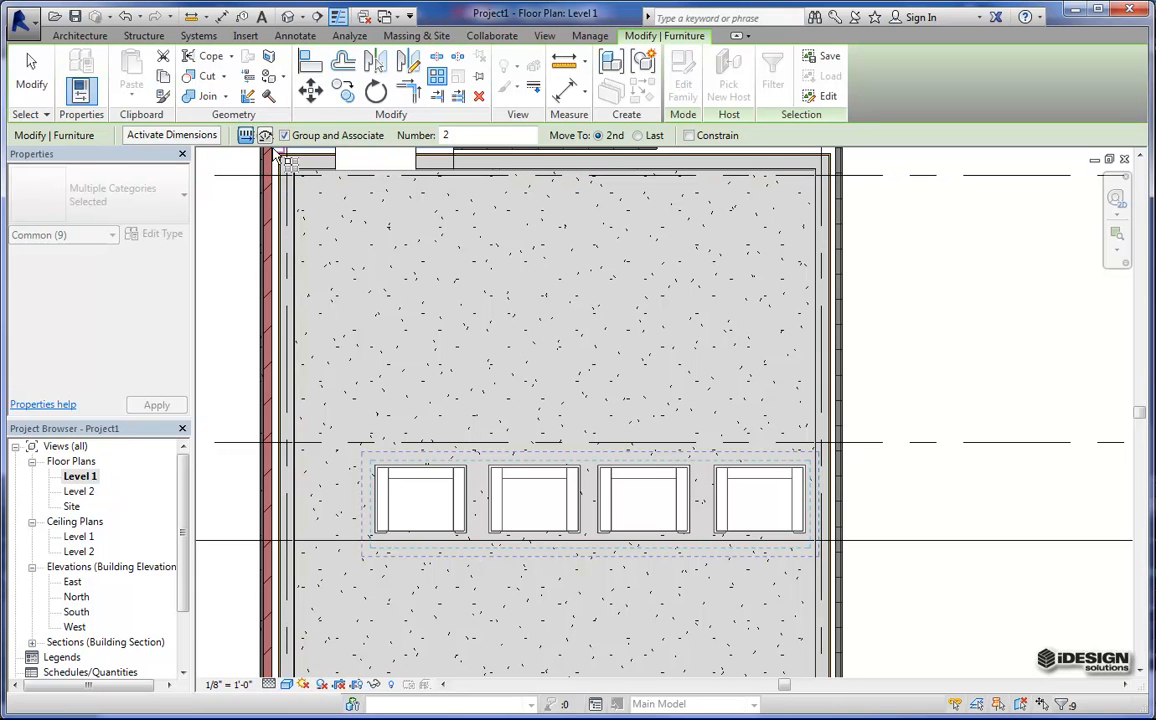
pyautogui.moveTo(548, 375); pyautogui.dragTo(555, 412, button='middle')
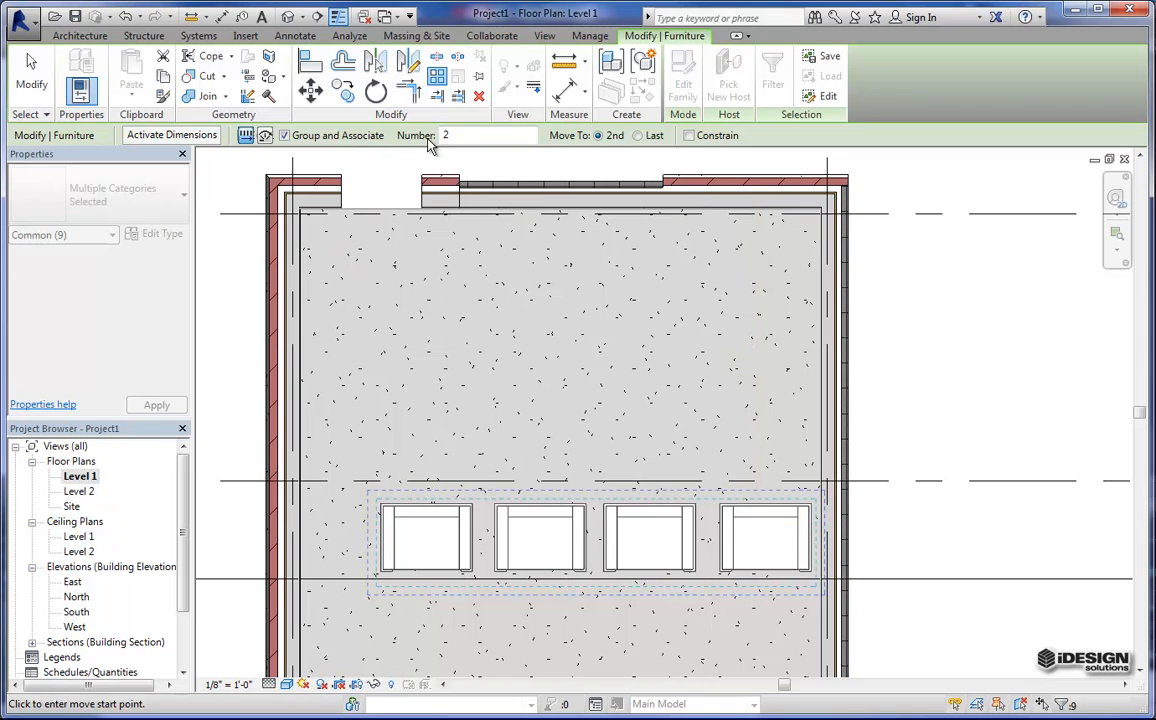
pyautogui.write('3')
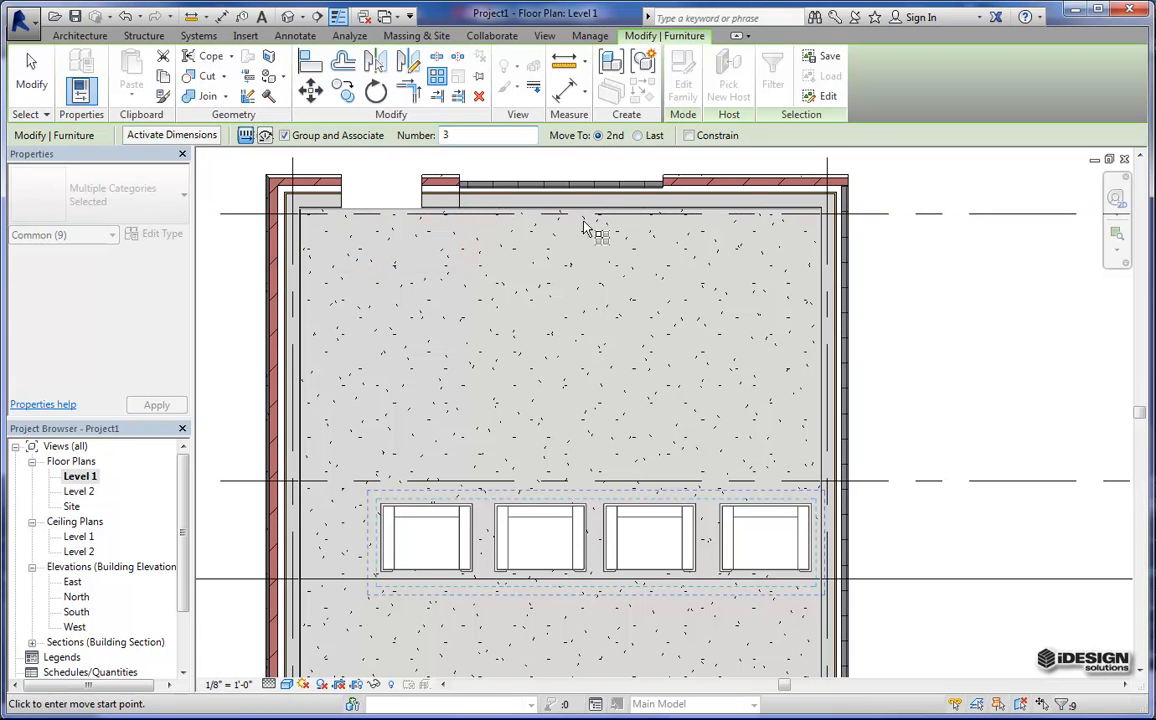
pyautogui.click(426, 540)
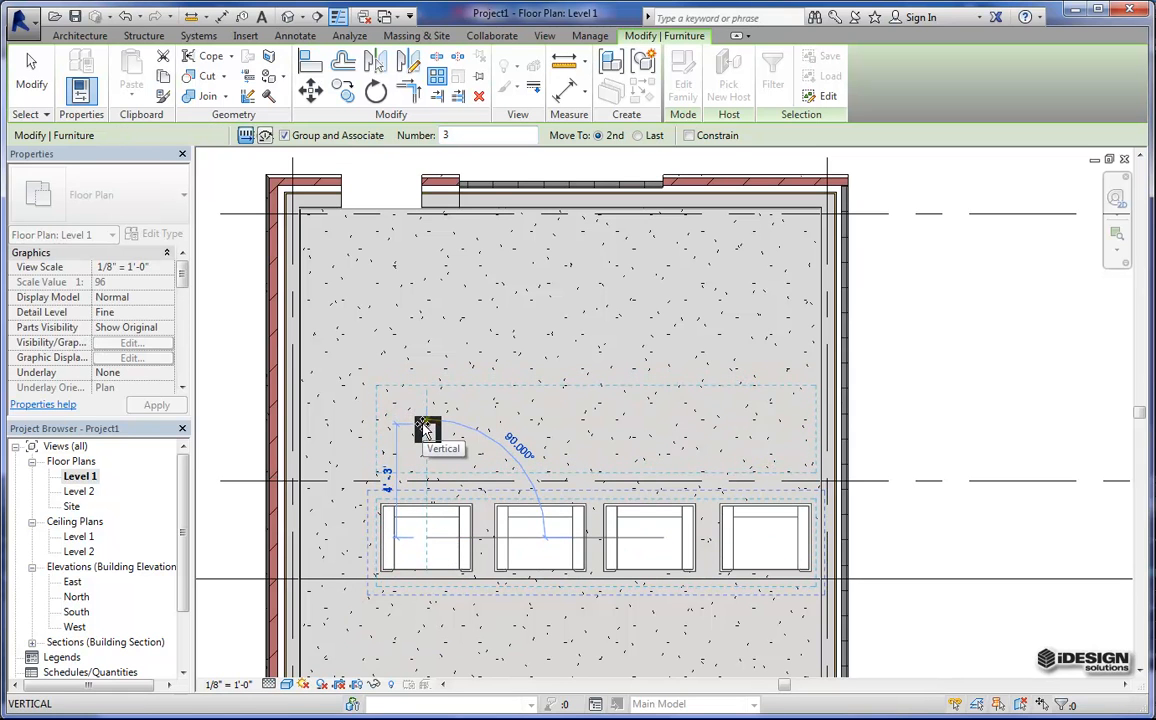
pyautogui.click(425, 425)
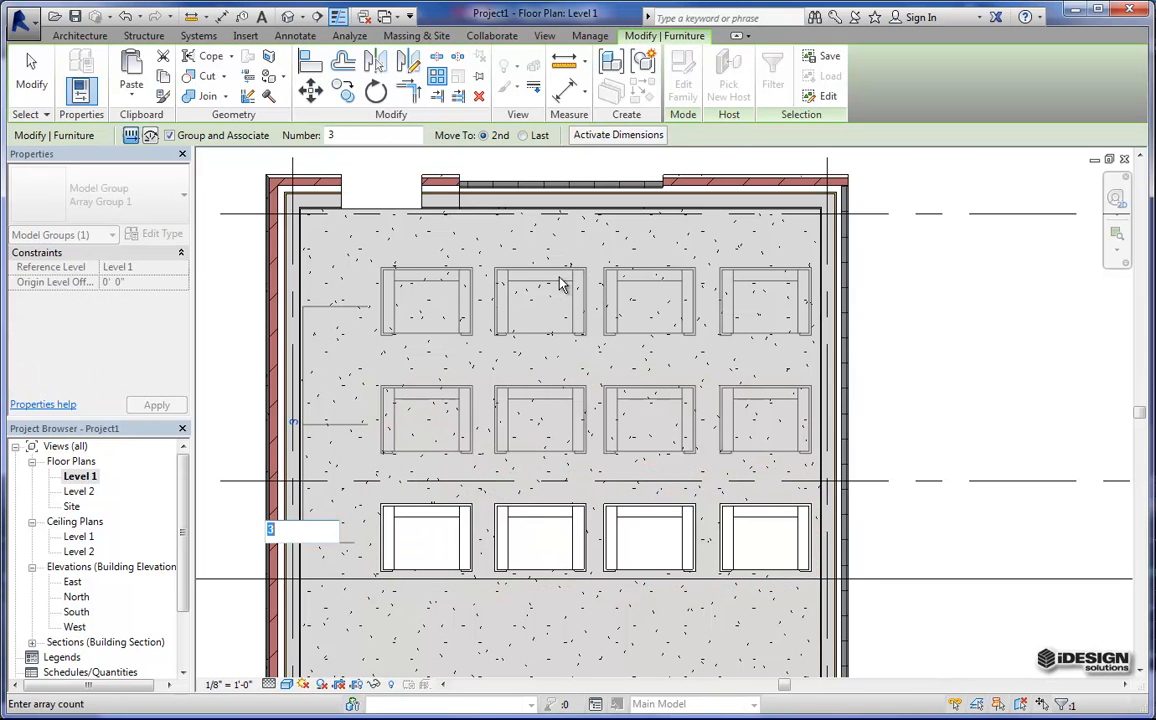
pyautogui.moveTo(675, 286); pyautogui.dragTo(730, 282, button='middle')
pyautogui.scroll(-2, 772, 325)
pyautogui.click(733, 397)
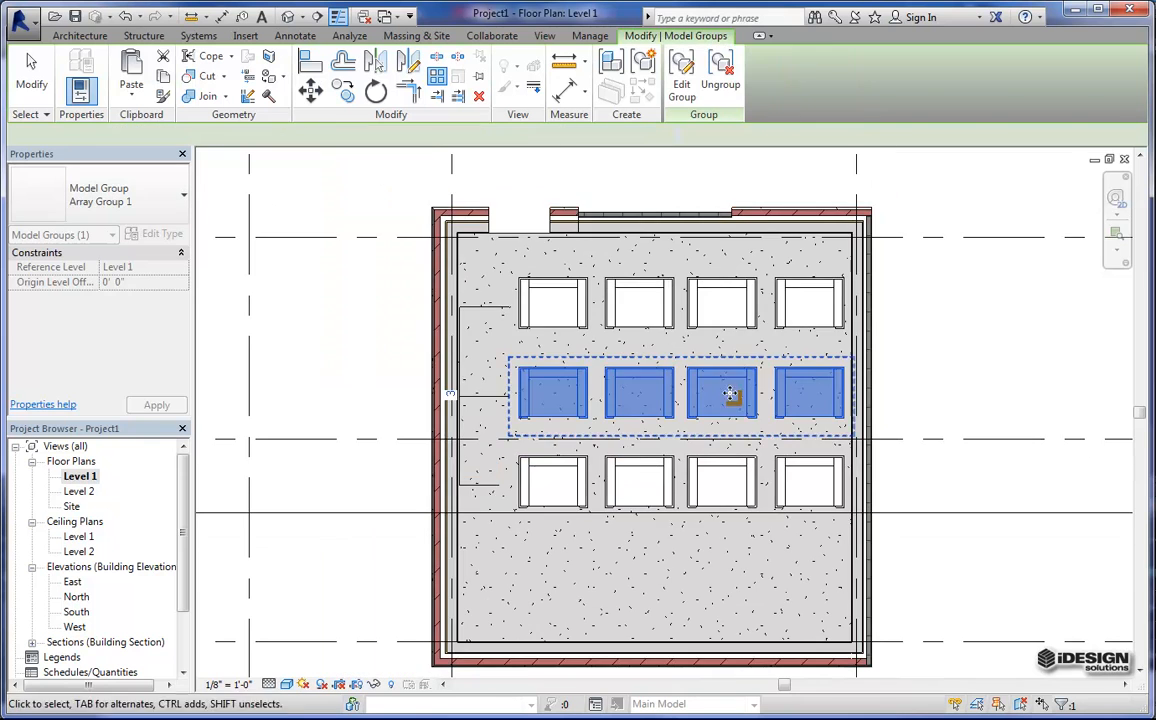
pyautogui.scroll(-1, 600, 332)
pyautogui.scroll(-1, 600, 332)
pyautogui.moveTo(689, 346); pyautogui.dragTo(612, 341, button='middle')
pyautogui.scroll(3, 592, 299)
pyautogui.press('Escape')
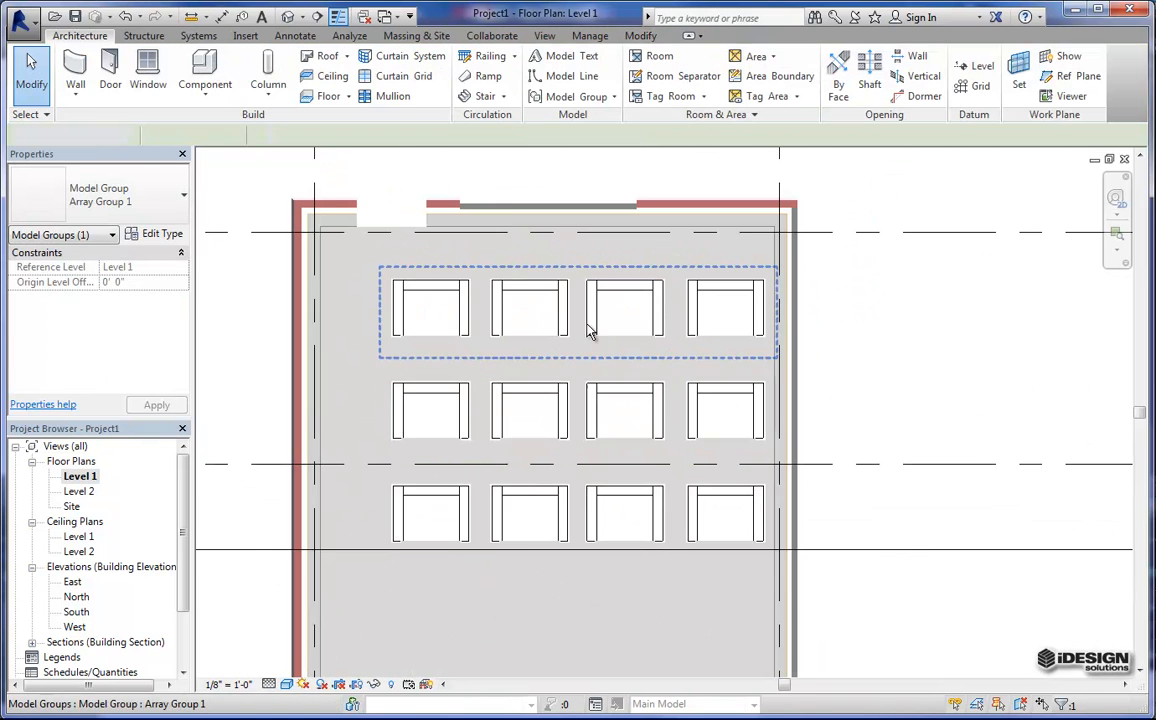
# Ungroup the middle row of chairs, and select one of its chairs individually to check it
pyautogui.click(474, 351)
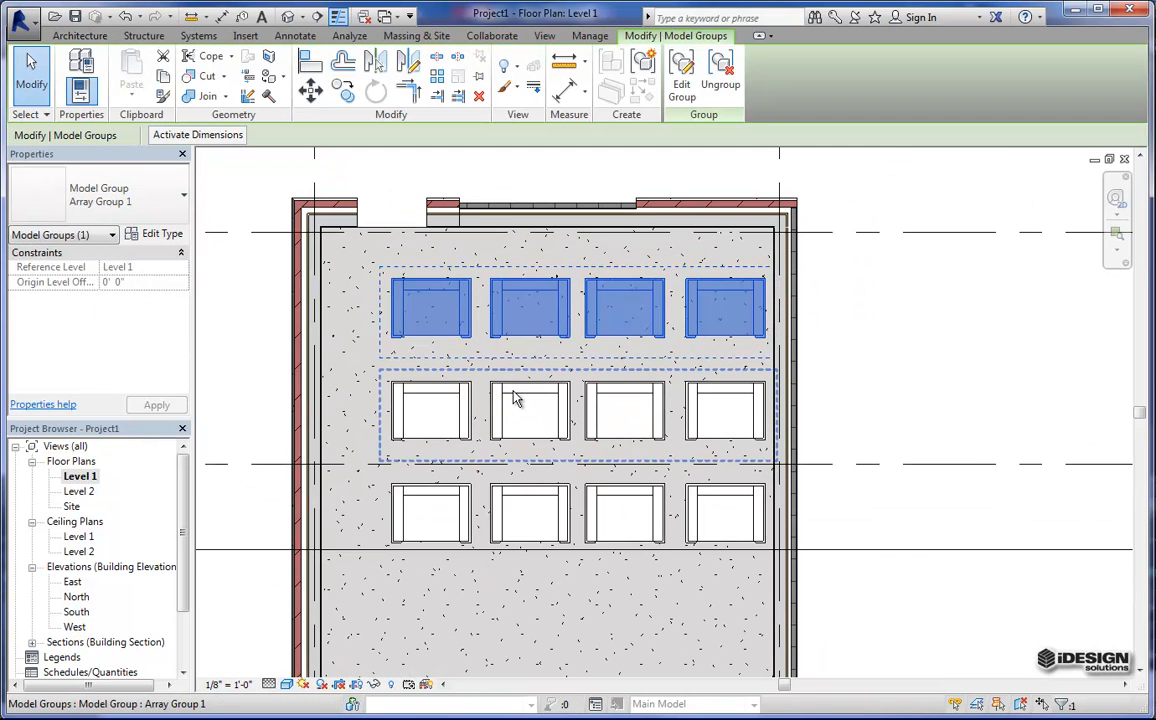
pyautogui.press('Escape')
pyautogui.click(510, 421)
pyautogui.scroll(2, 610, 400)
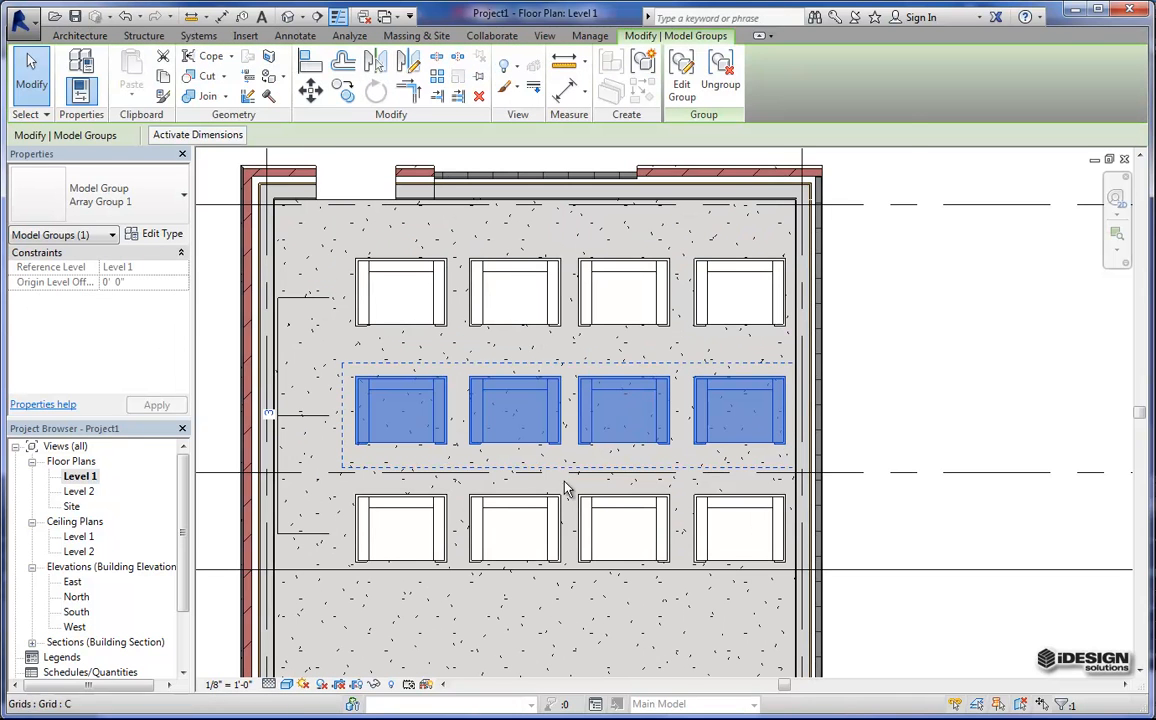
pyautogui.click(722, 80)
pyautogui.press('Escape')
pyautogui.click(624, 410)
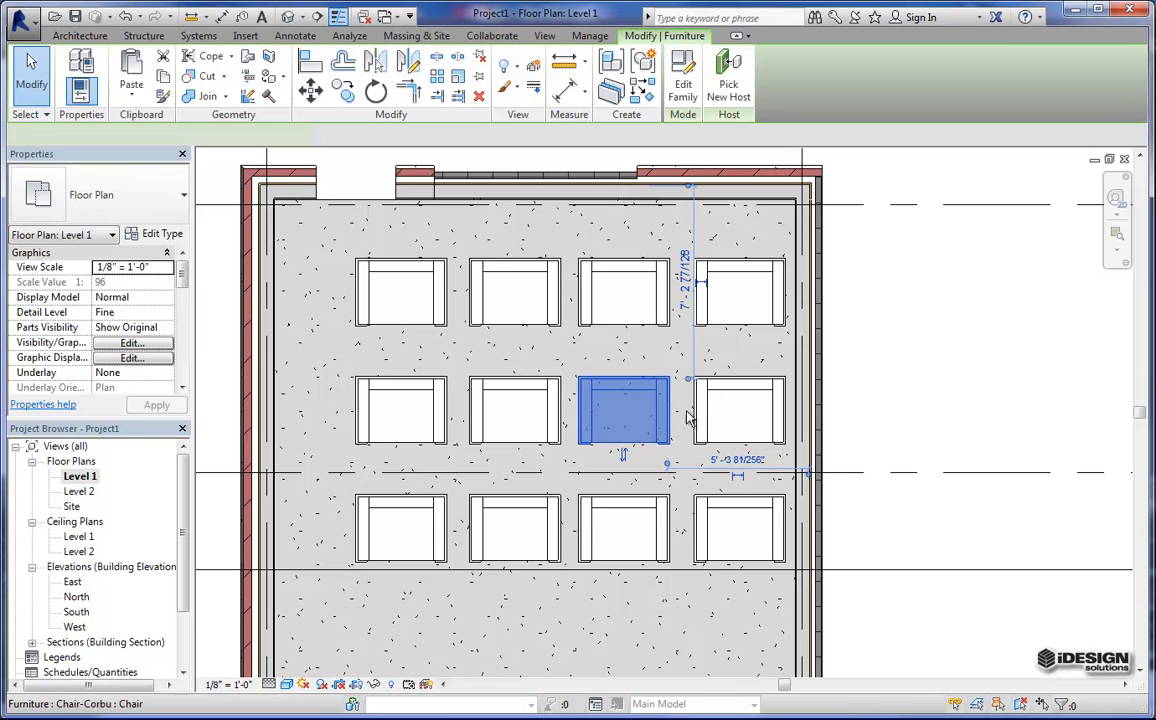
pyautogui.click(556, 405)
pyautogui.press('Escape')
# Edit the top row's group and copy its leftmost chair horizontally to outside the left exterior wall, about 1'-11" from the wall
pyautogui.click(498, 284)
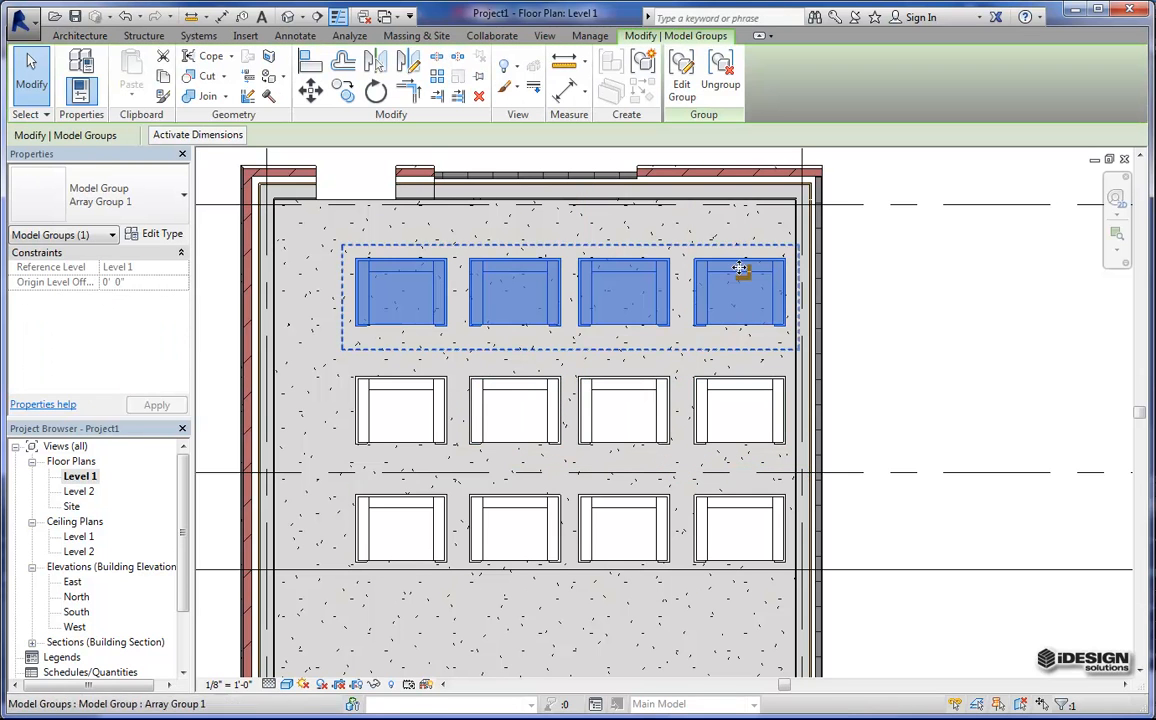
pyautogui.click(681, 80)
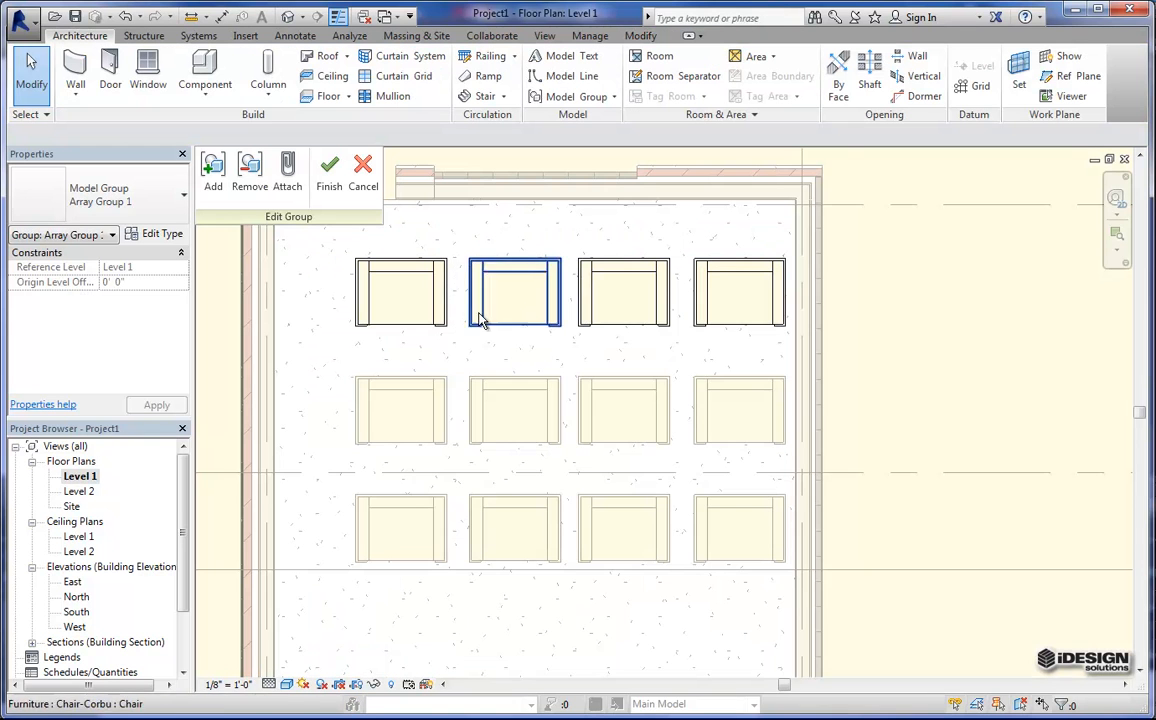
pyautogui.moveTo(519, 305); pyautogui.dragTo(660, 343, button='middle')
pyautogui.click(570, 335)
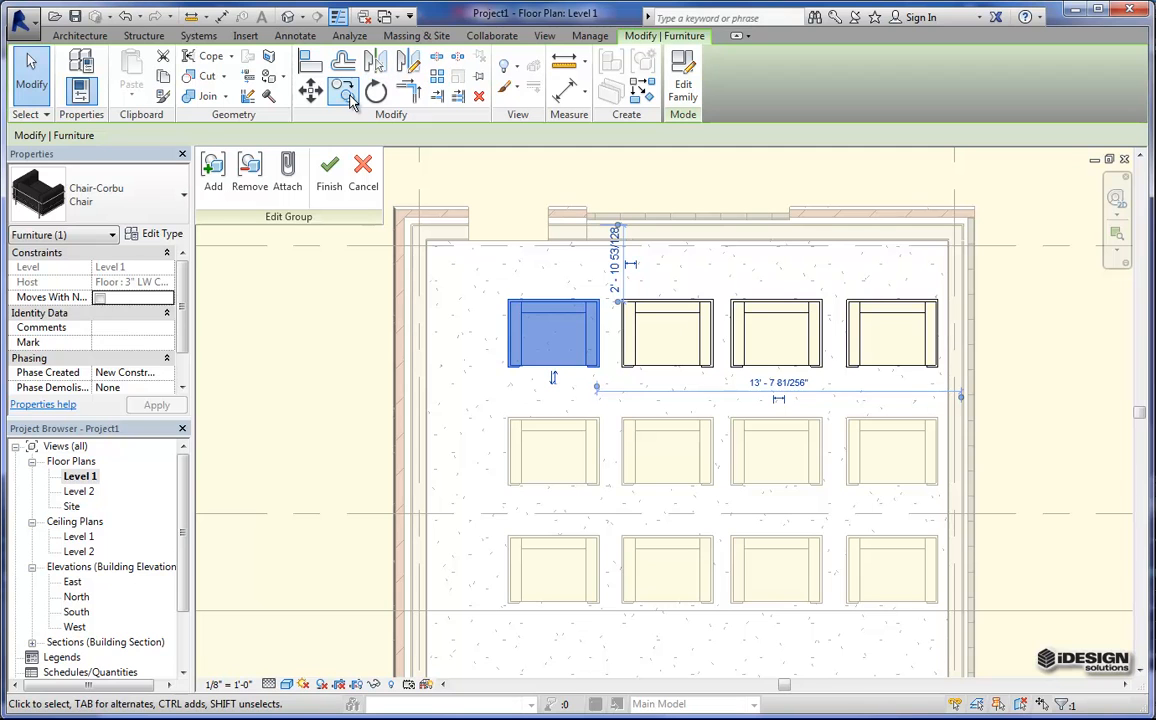
pyautogui.click(343, 92)
pyautogui.click(556, 334)
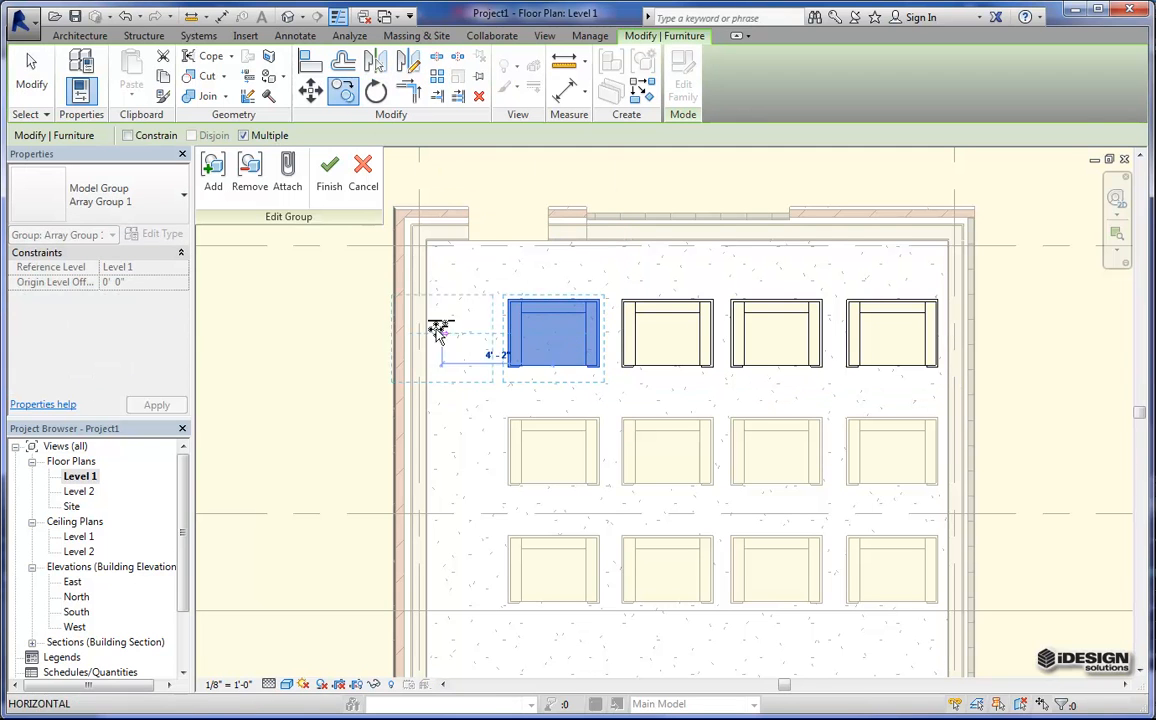
pyautogui.click(320, 334)
pyautogui.press('Escape')
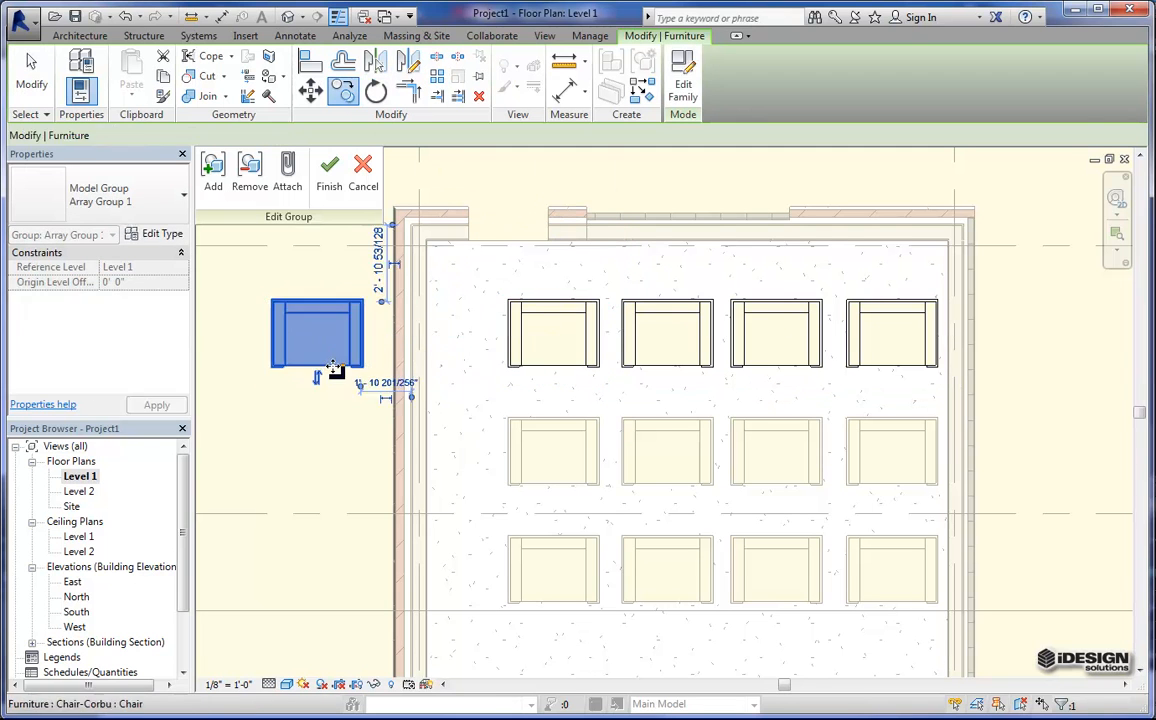
pyautogui.scroll(-2, 335, 370)
pyautogui.press('Escape')
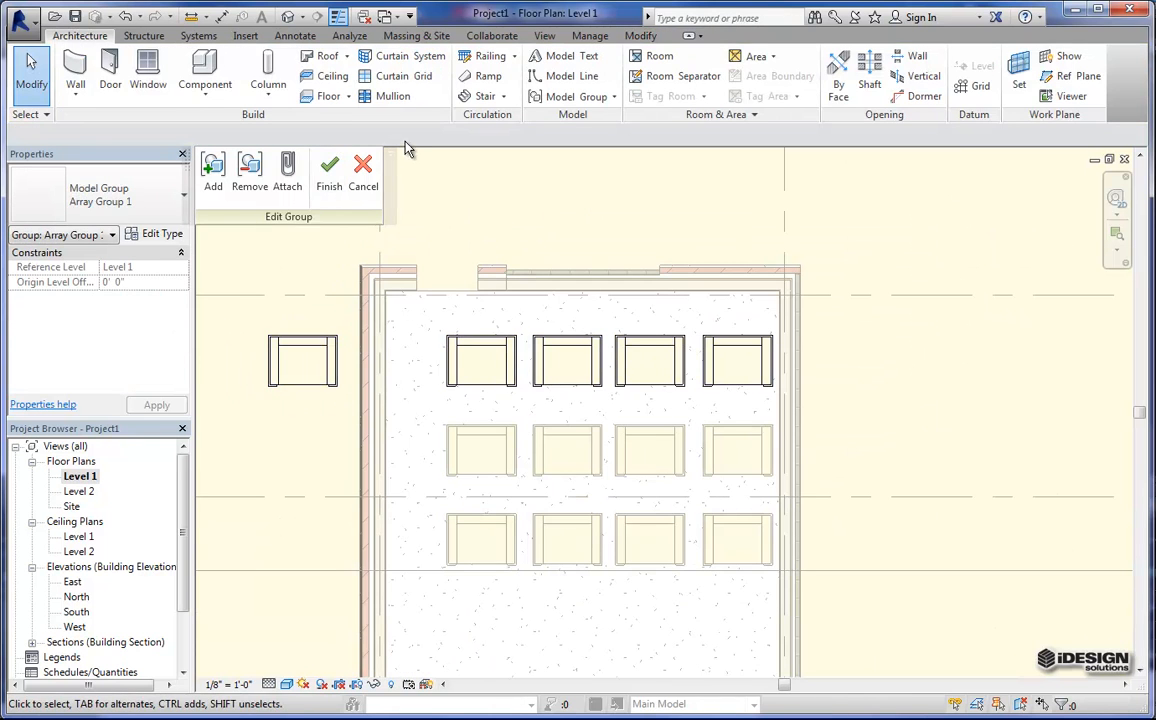
# Finish editing the chair group and select the top row to check the change against the other rows
pyautogui.click(330, 180)
pyautogui.press('Escape')
pyautogui.click(382, 338)
pyautogui.moveTo(547, 406); pyautogui.dragTo(508, 328, button='middle')
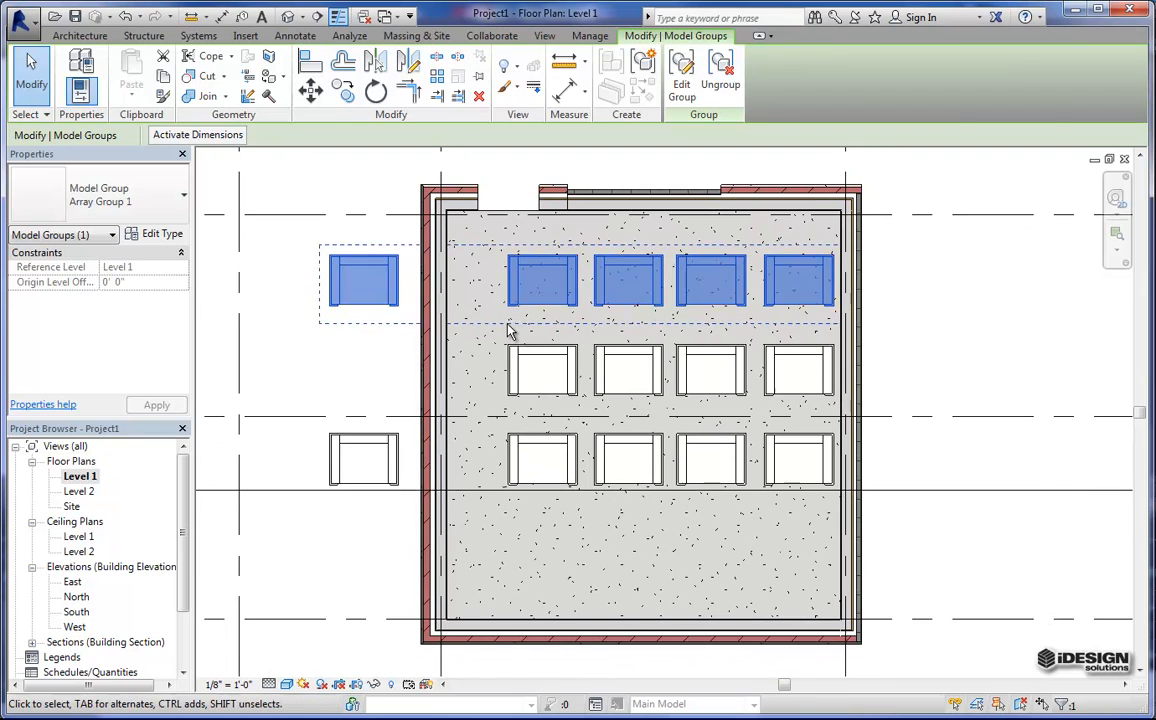
# Delete the bottom and top rows of grouped chairs, including their copies outside the left exterior wall
pyautogui.press('Escape')
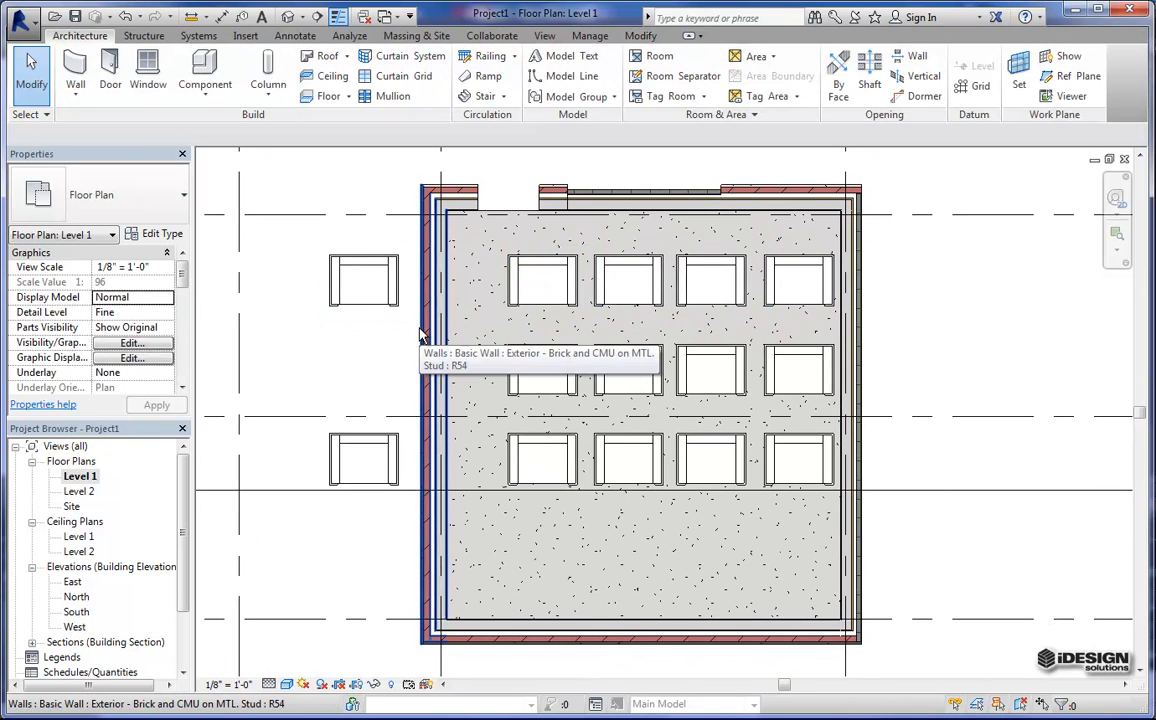
pyautogui.moveTo(403, 335); pyautogui.dragTo(324, 327, button='middle')
pyautogui.scroll(-1, 364, 318)
pyautogui.moveTo(430, 334); pyautogui.dragTo(446, 341, button='middle')
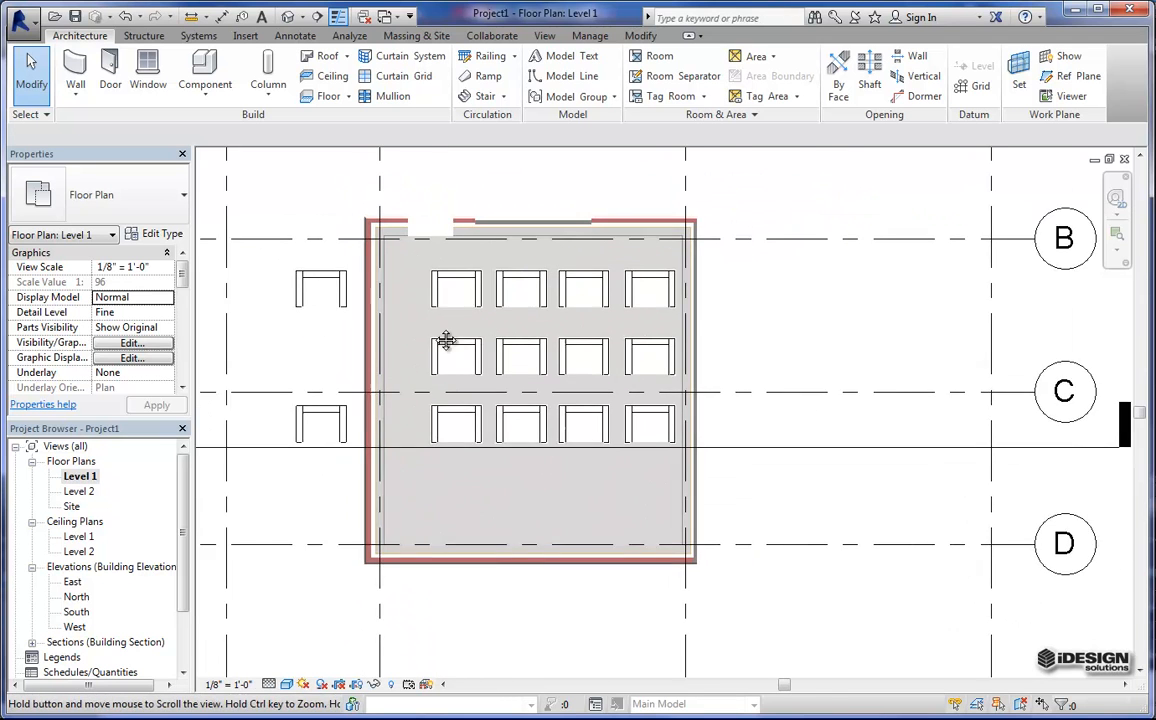
pyautogui.scroll(1, 449, 312)
pyautogui.moveTo(303, 236)
pyautogui.mouseDown()
pyautogui.moveTo(392, 387)
pyautogui.moveTo(400, 505)
pyautogui.mouseUp()
pyautogui.click(375, 462)
pyautogui.press('Delete')
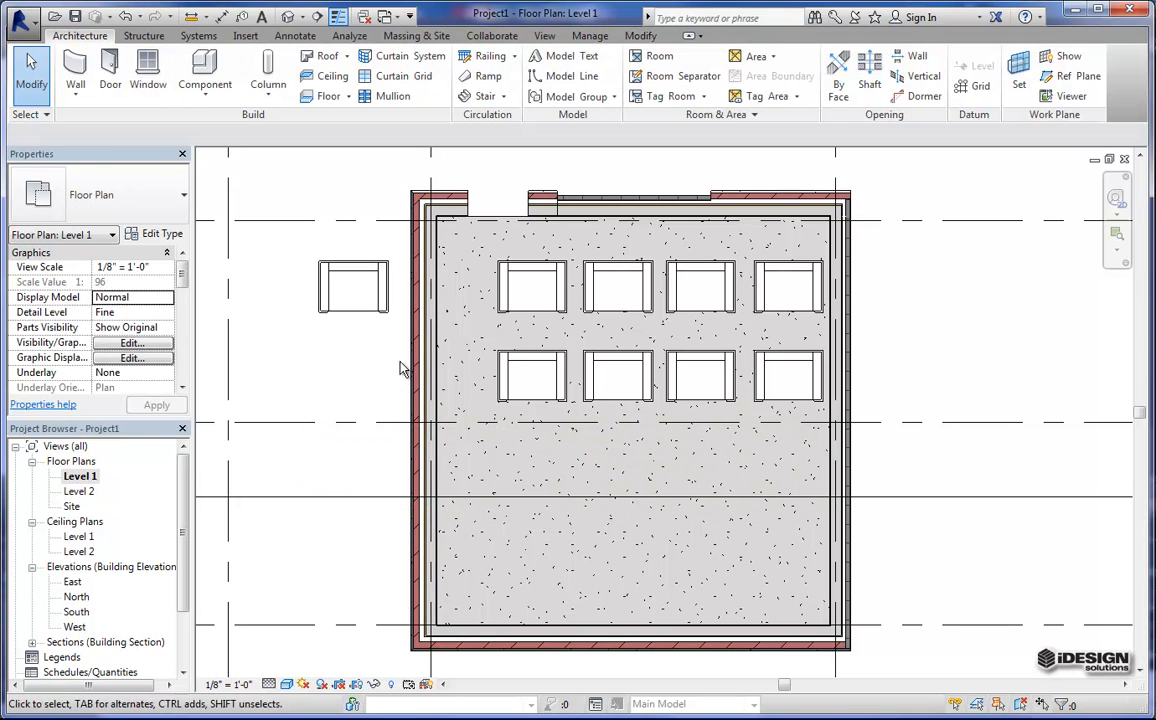
pyautogui.click(377, 313)
pyautogui.press('Delete')
# Delete the three left chairs of the ungrouped middle row, keeping only the rightmost chair
pyautogui.click(547, 360)
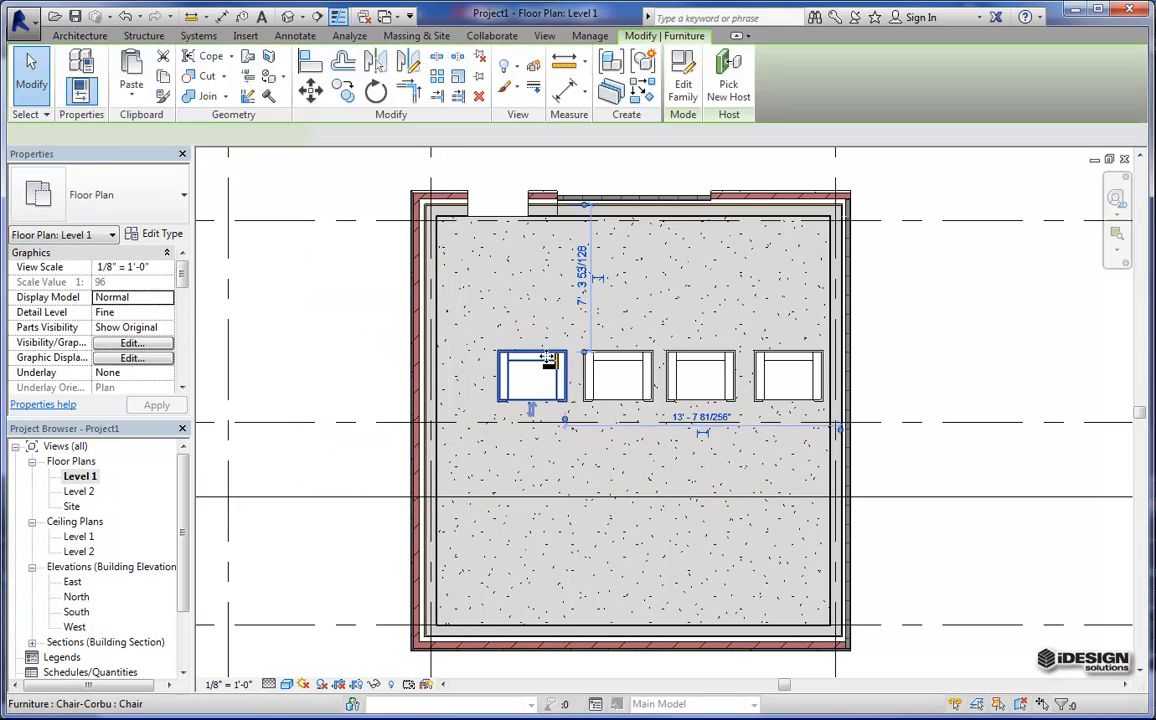
pyautogui.press('Delete')
pyautogui.click(605, 368)
pyautogui.press('Delete')
pyautogui.click(725, 362)
pyautogui.press('Delete')
pyautogui.moveTo(774, 374); pyautogui.dragTo(670, 363, button='middle')
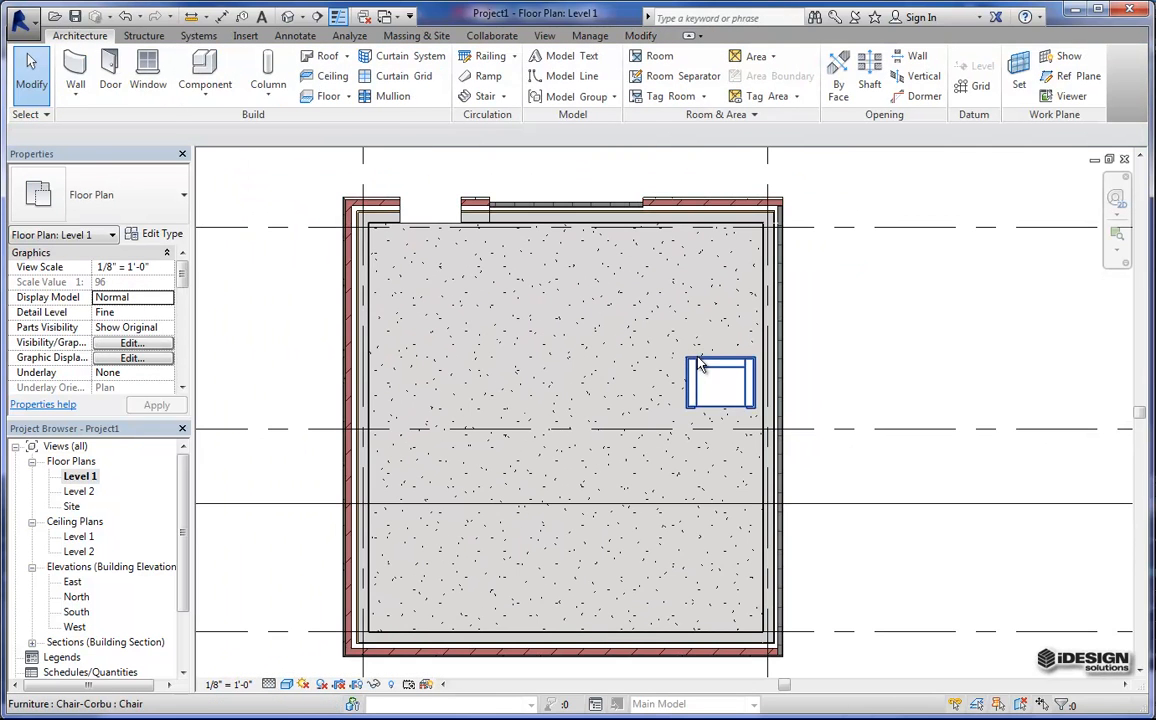
# Move the remaining chair straight up toward the room's upper-right corner
pyautogui.click(697, 358)
pyautogui.moveTo(697, 358); pyautogui.dragTo(694, 274)
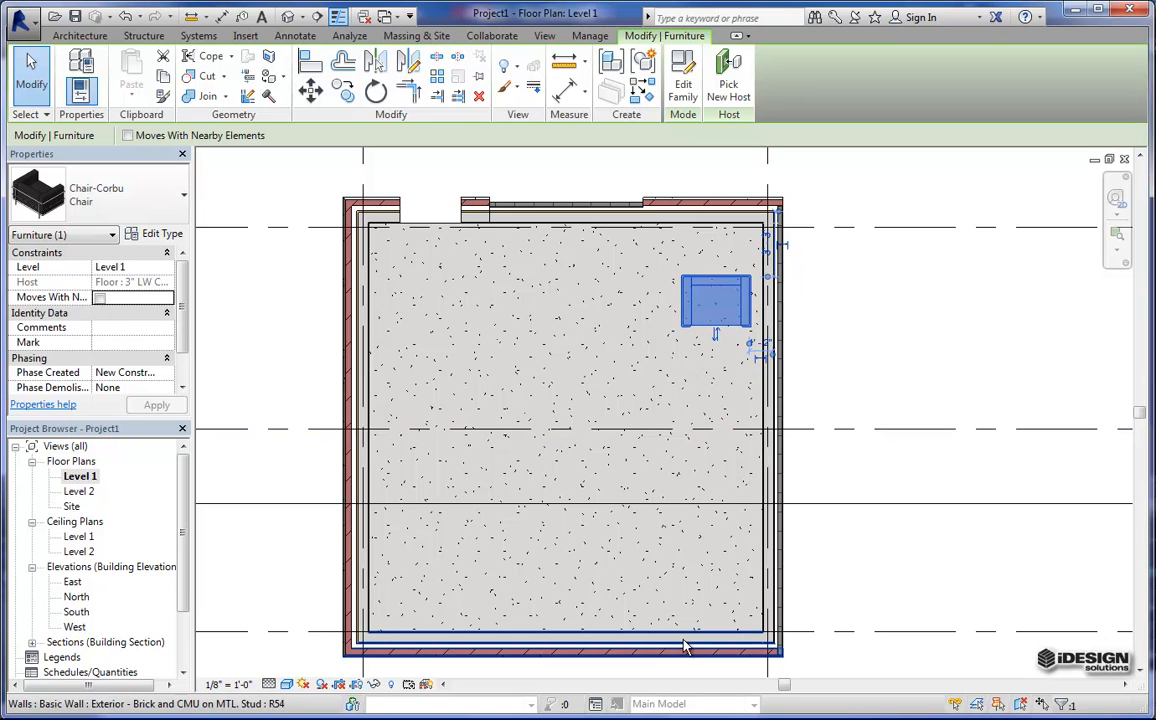
pyautogui.moveTo(526, 354); pyautogui.dragTo(529, 330, button='middle')
pyautogui.click(556, 342)
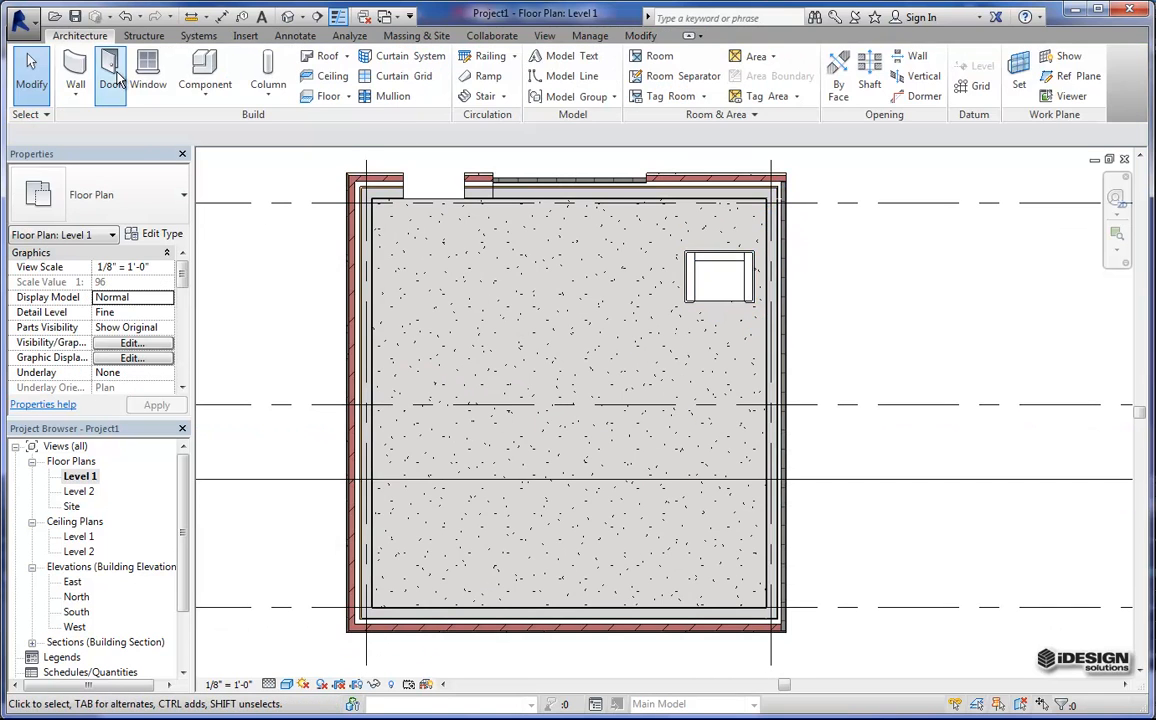
# Draw a stepped chain of four Interior - 4 7/8" Partition (1-hr) walls from the right exterior wall to the upper one, with a last segment of about 4'-2"
pyautogui.click(76, 72)
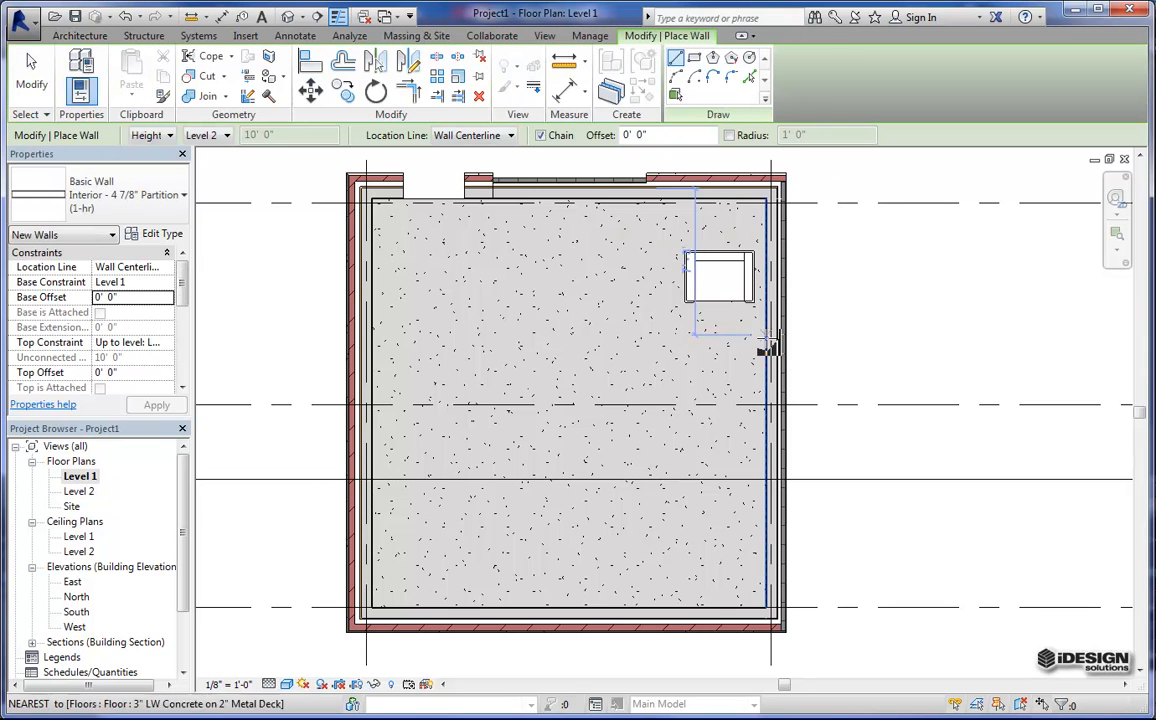
pyautogui.click(767, 345)
pyautogui.click(622, 343)
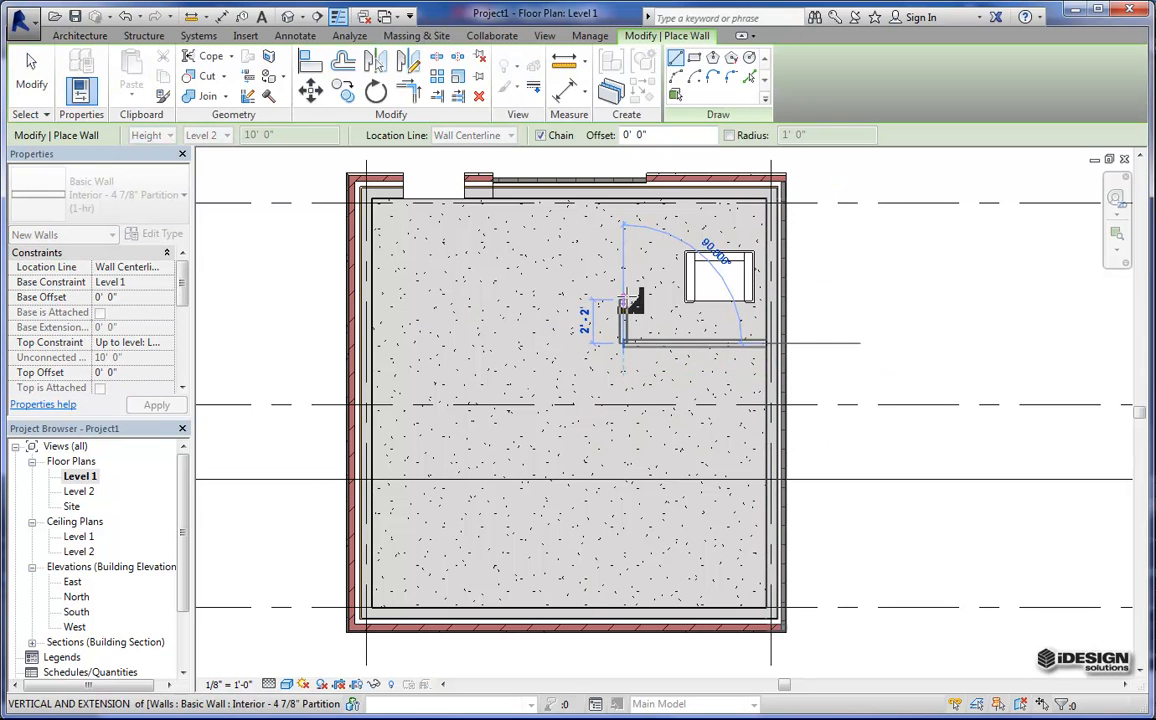
pyautogui.click(622, 284)
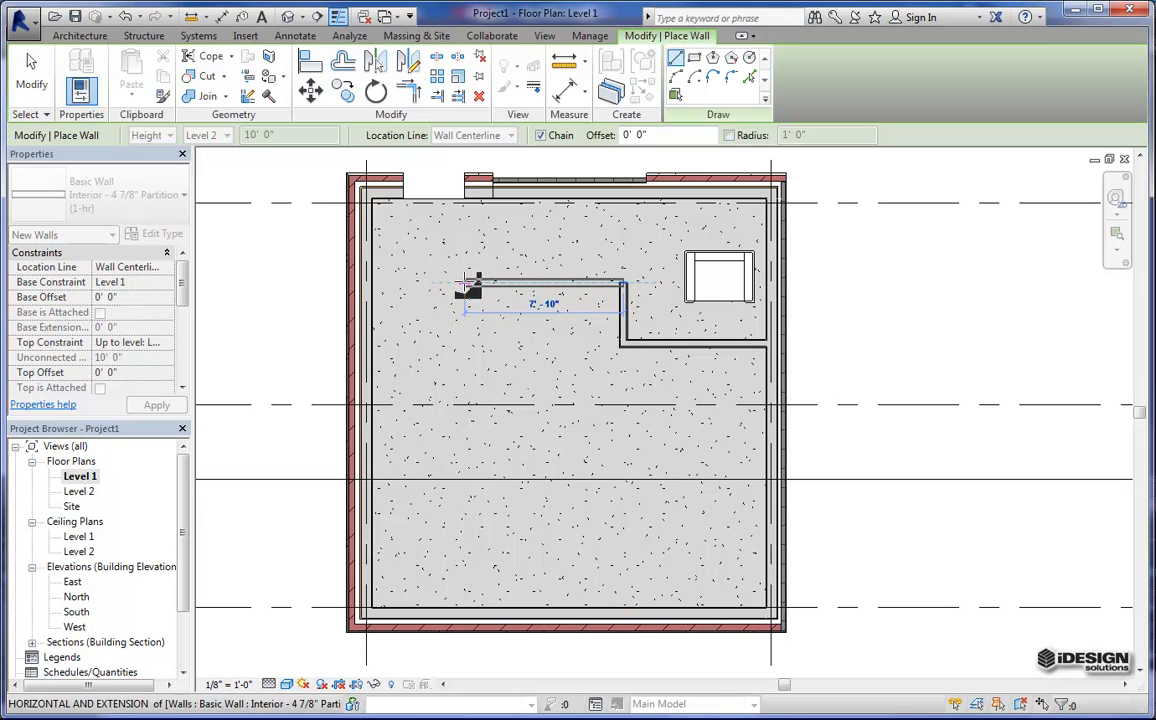
pyautogui.click(491, 283)
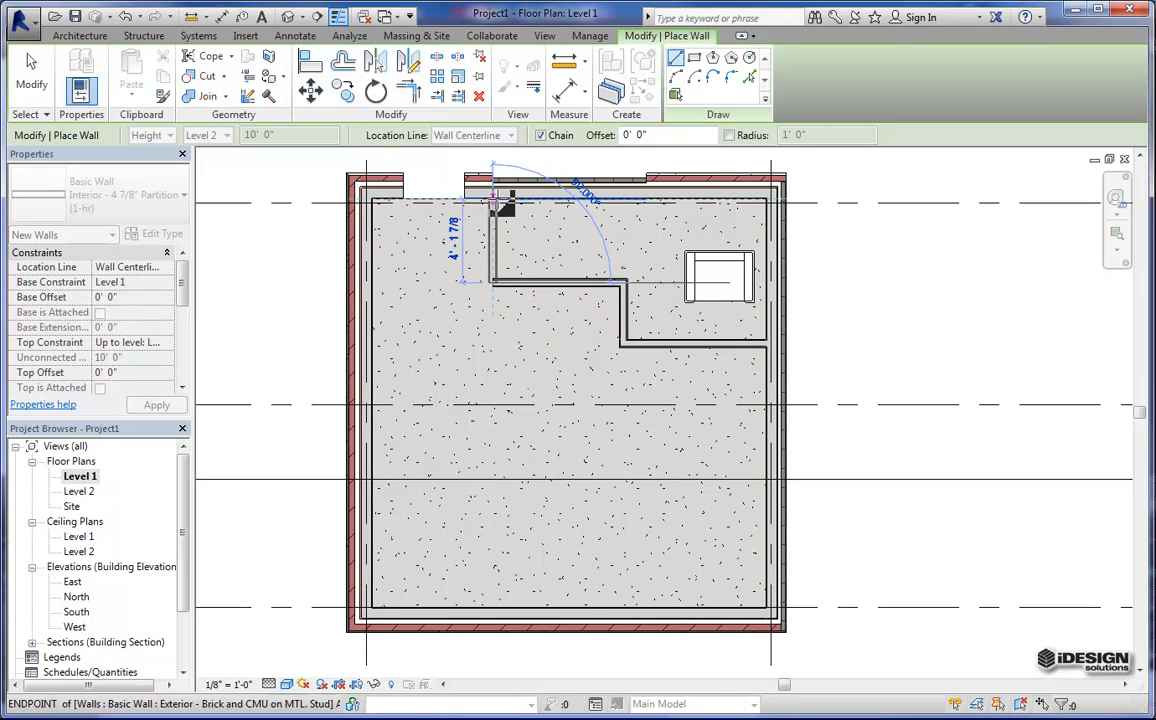
pyautogui.click(492, 201)
pyautogui.press('Escape')
pyautogui.moveTo(624, 336); pyautogui.dragTo(557, 416, button='middle')
pyautogui.scroll(1, 527, 290)
pyautogui.press('Escape')
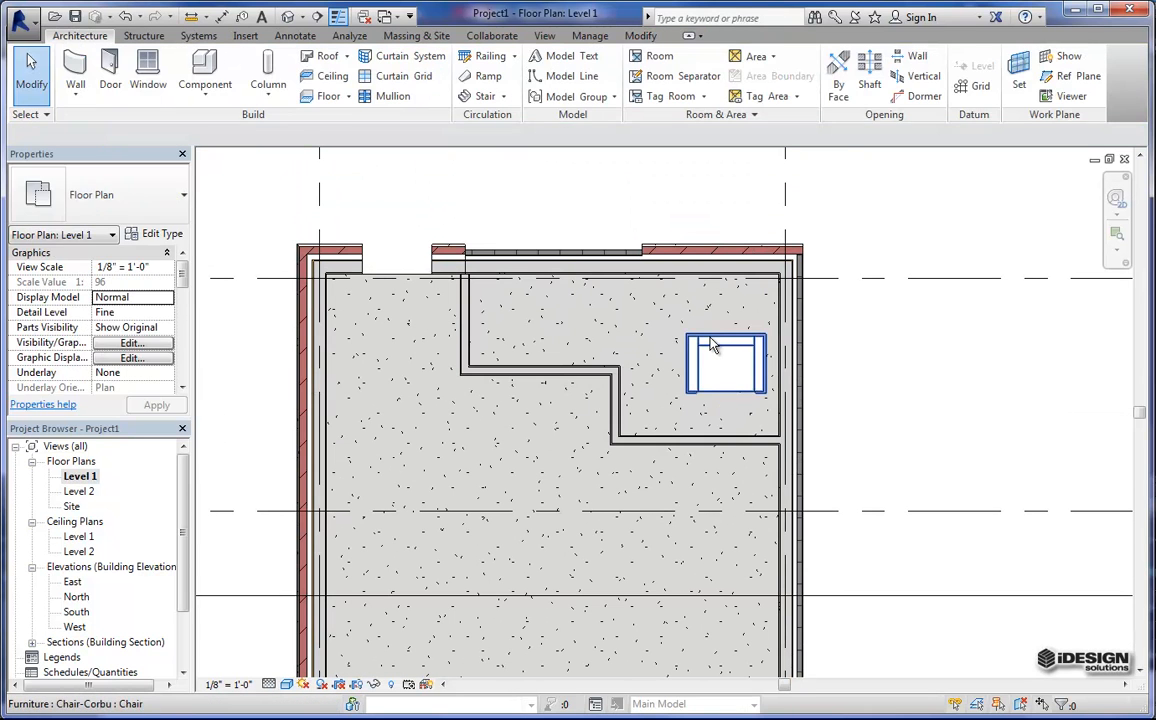
# Delete the remaining Chair-Corbu from the room enclosed by the new partitions
pyautogui.click(709, 345)
pyautogui.press('Delete')
pyautogui.moveTo(756, 366); pyautogui.dragTo(728, 287, button='middle')
pyautogui.scroll(-1, 653, 288)
pyautogui.moveTo(627, 369); pyautogui.dragTo(625, 338, button='middle')
pyautogui.scroll(1, 600, 312)
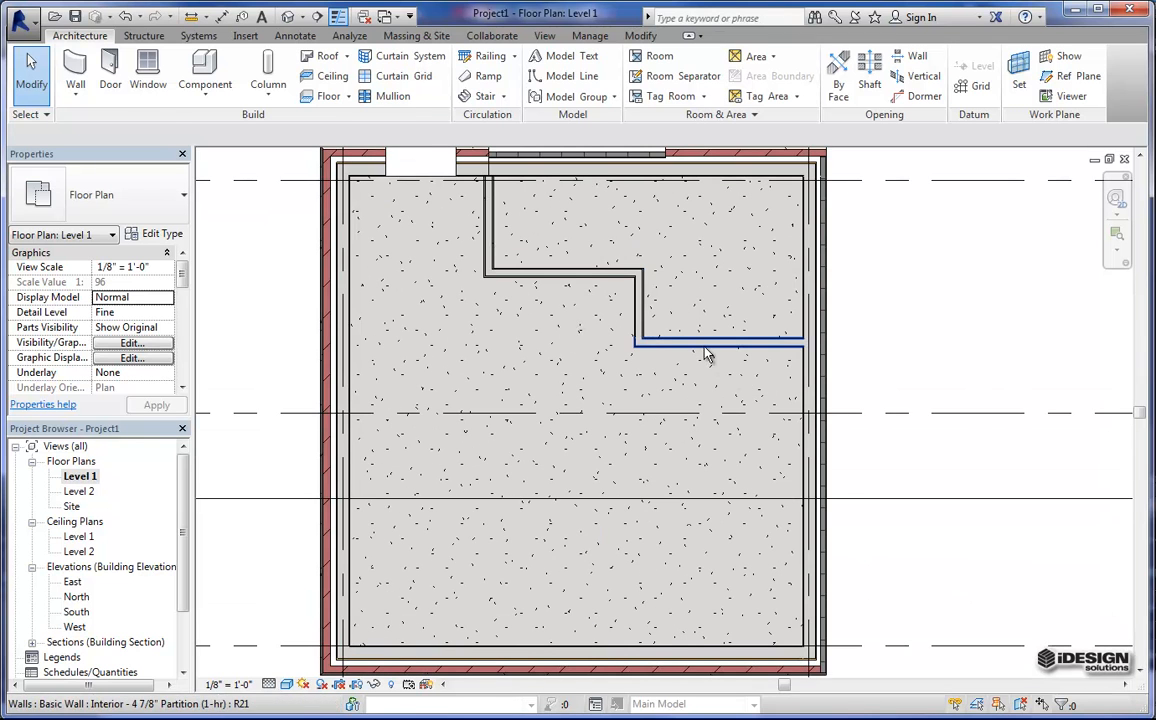
# Mirror a copy of the four stepped partition walls to the lower half of the building, picking horizontal grid line C as the axis
pyautogui.click(716, 343)
pyautogui.keyDown('ctrl'); pyautogui.click(639, 308); pyautogui.keyUp('ctrl')
pyautogui.keyDown('ctrl'); pyautogui.click(583, 275); pyautogui.keyUp('ctrl')
pyautogui.keyDown('ctrl'); pyautogui.click(490, 235); pyautogui.keyUp('ctrl')
pyautogui.keyDown('ctrl'); pyautogui.click(822, 425); pyautogui.keyUp('ctrl')
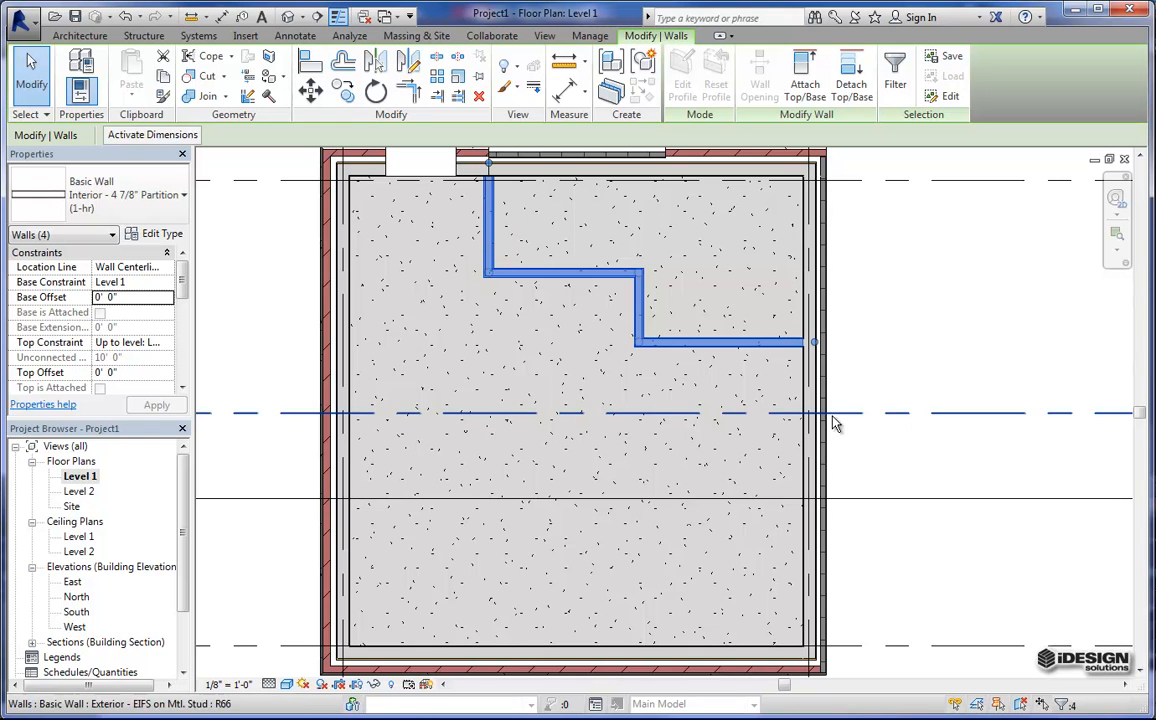
pyautogui.moveTo(931, 426); pyautogui.dragTo(885, 433, button='middle')
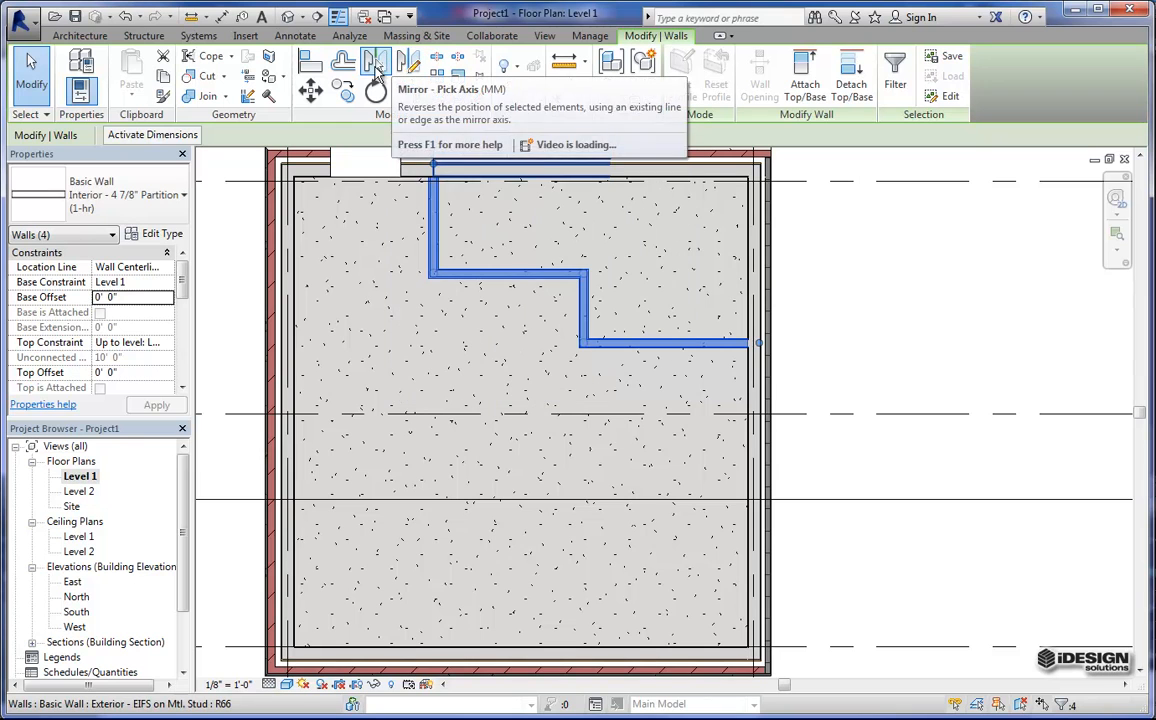
pyautogui.click(377, 66)
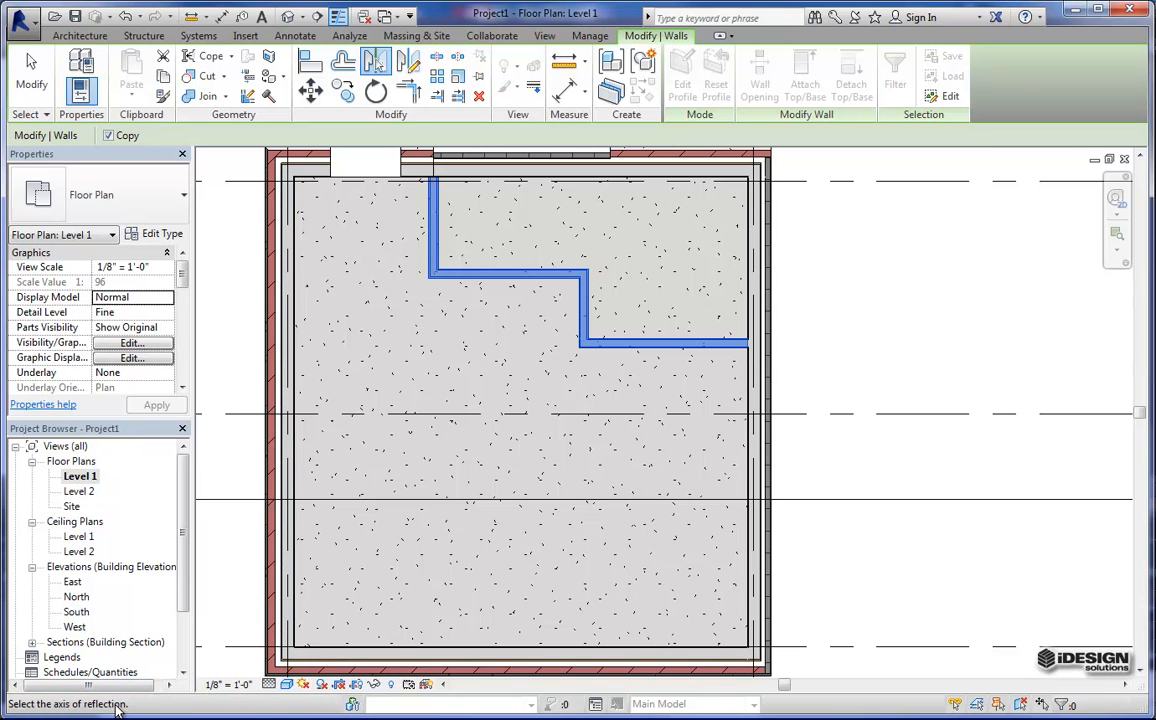
pyautogui.click(619, 415)
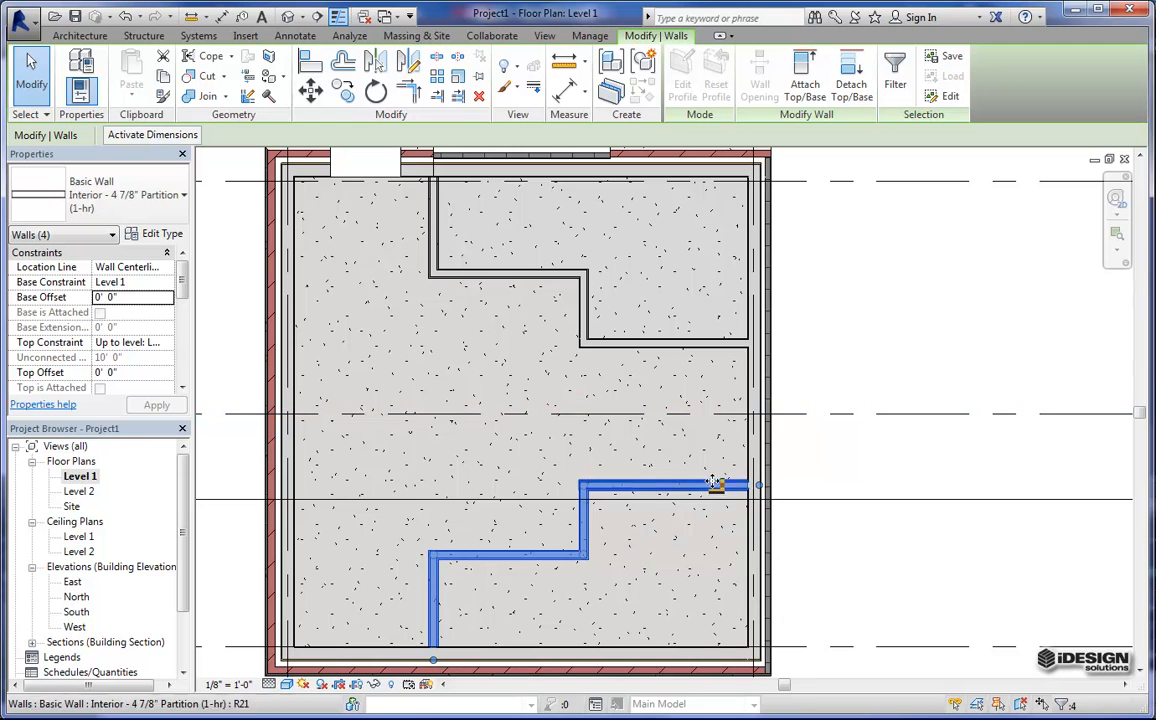
pyautogui.moveTo(524, 524); pyautogui.dragTo(577, 460, button='middle')
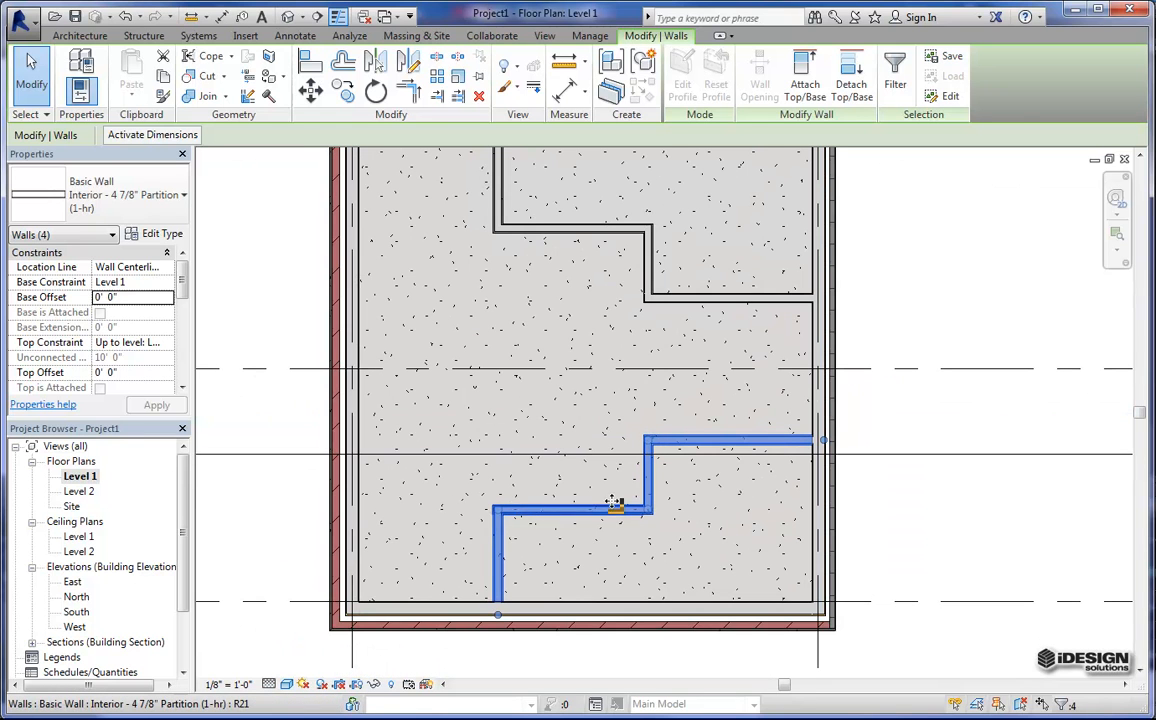
pyautogui.moveTo(619, 426); pyautogui.dragTo(576, 461, button='middle')
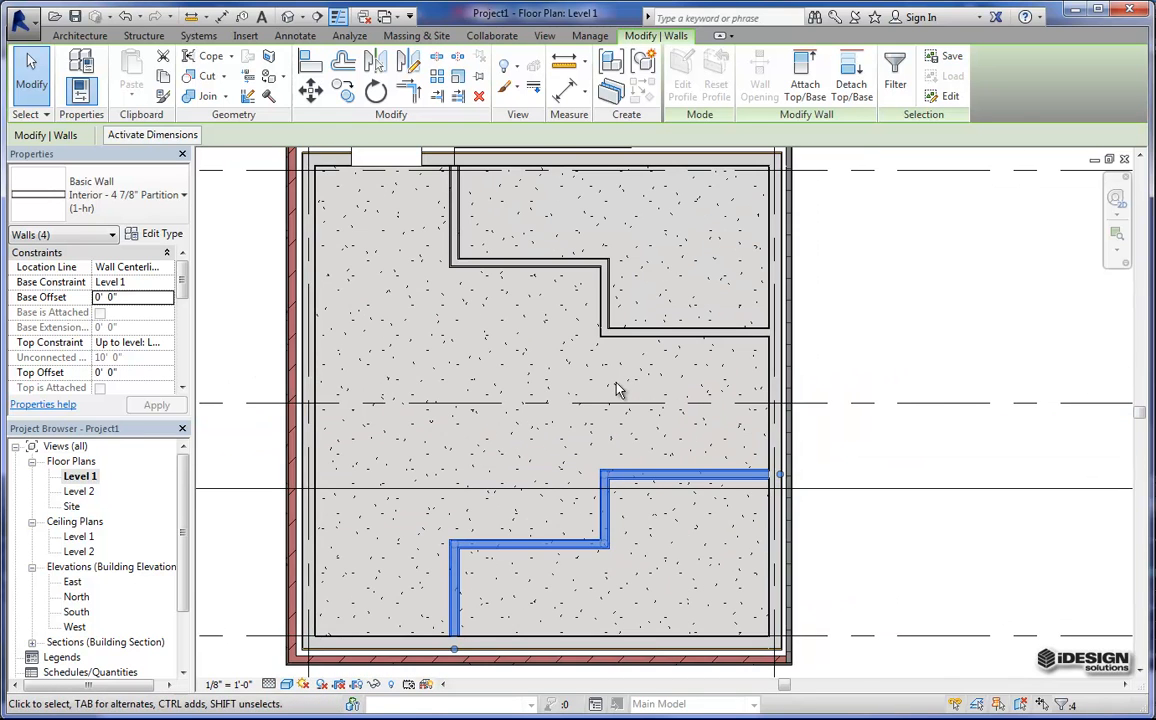
pyautogui.moveTo(631, 423); pyautogui.dragTo(539, 441, button='middle')
pyautogui.click(495, 392)
# Mirror a copy of the four upper partition walls about a drawn axis at about 135° from the run's end at the right exterior wall
pyautogui.scroll(-2, 493, 387)
pyautogui.moveTo(441, 447); pyautogui.dragTo(442, 459, button='middle')
pyautogui.scroll(1, 445, 442)
pyautogui.moveTo(446, 302); pyautogui.dragTo(490, 498, button='middle')
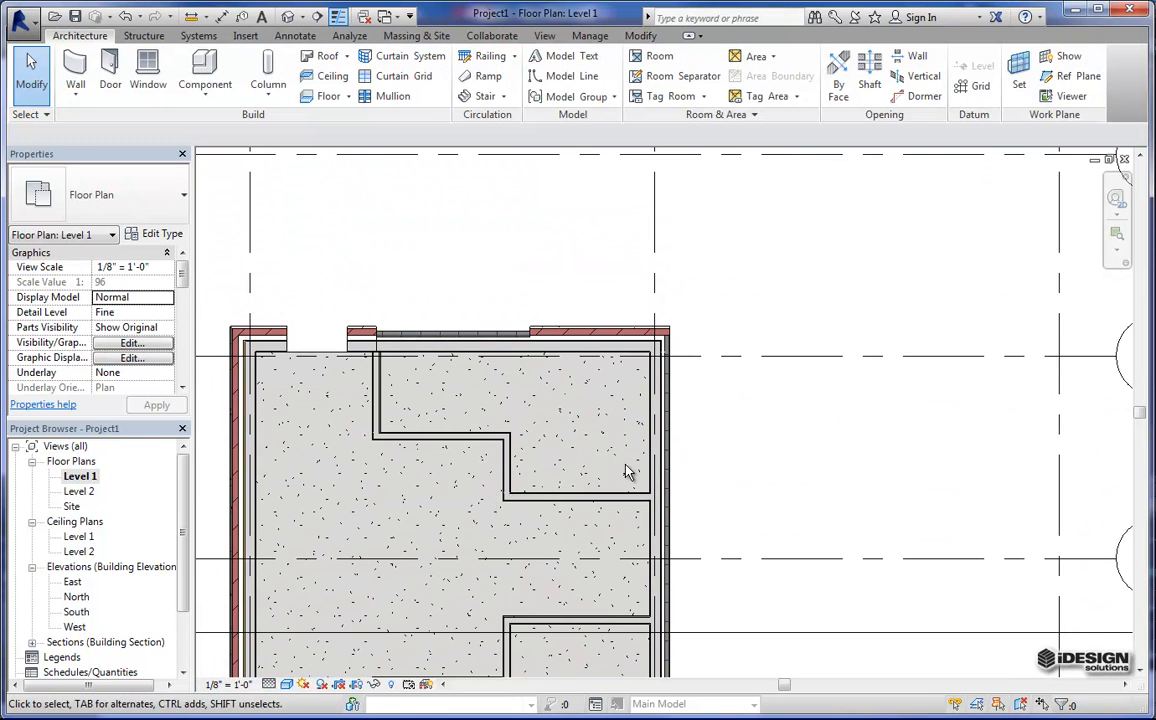
pyautogui.click(377, 392)
pyautogui.keyDown('ctrl'); pyautogui.click(417, 437); pyautogui.keyUp('ctrl')
pyautogui.keyDown('ctrl'); pyautogui.click(531, 497); pyautogui.keyUp('ctrl')
pyautogui.keyDown('ctrl'); pyautogui.click(510, 466); pyautogui.keyUp('ctrl')
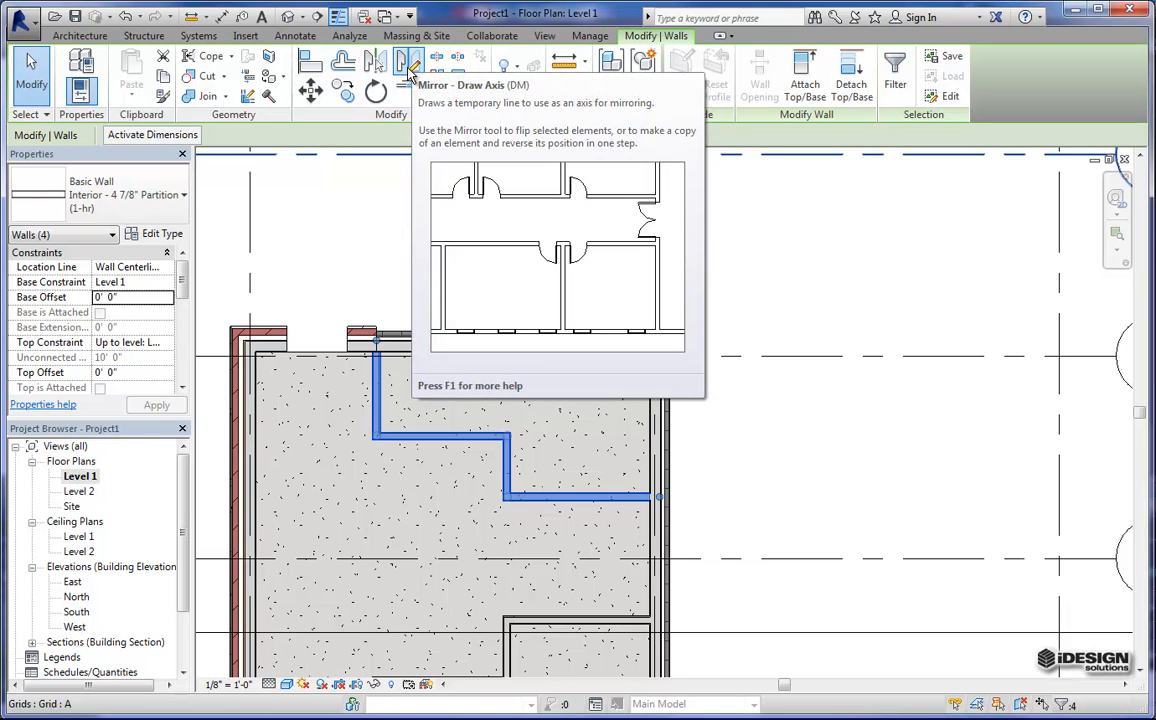
pyautogui.click(409, 73)
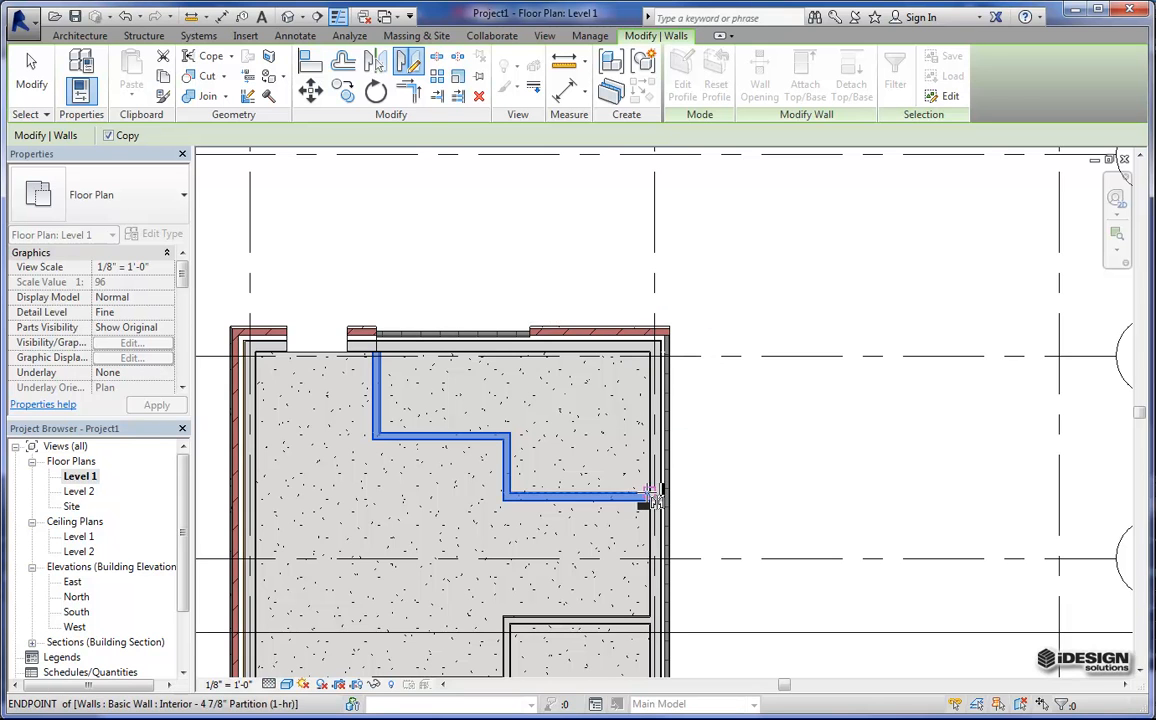
pyautogui.click(649, 494)
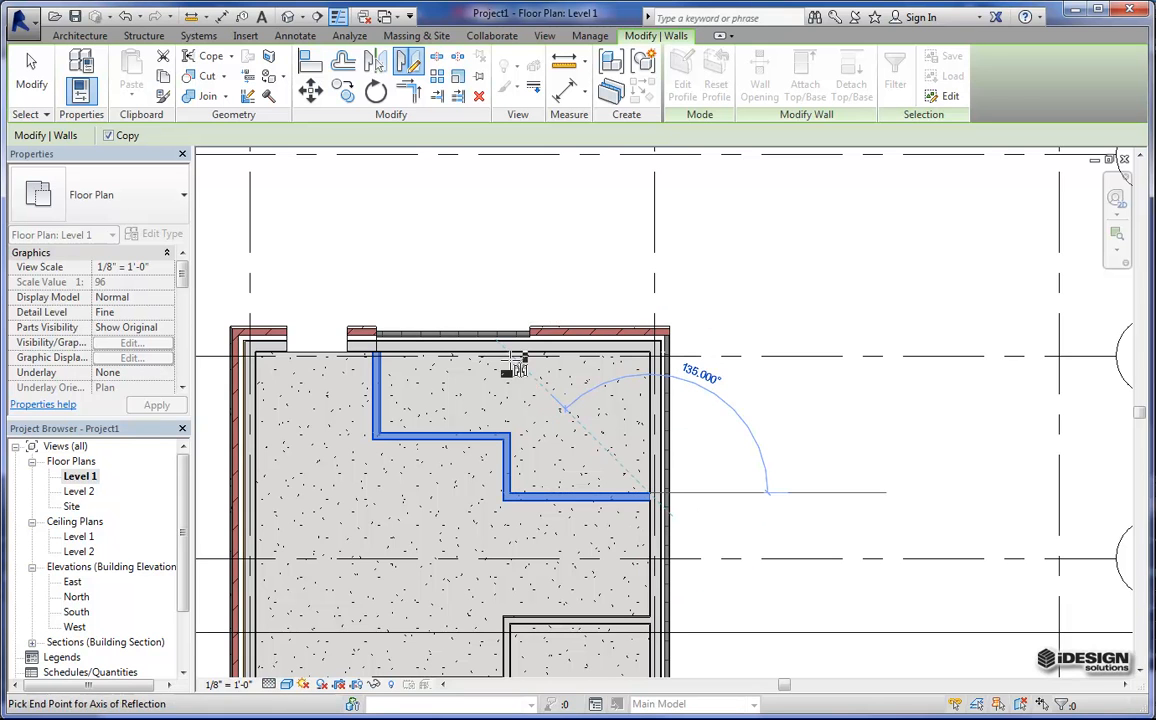
pyautogui.click(465, 316)
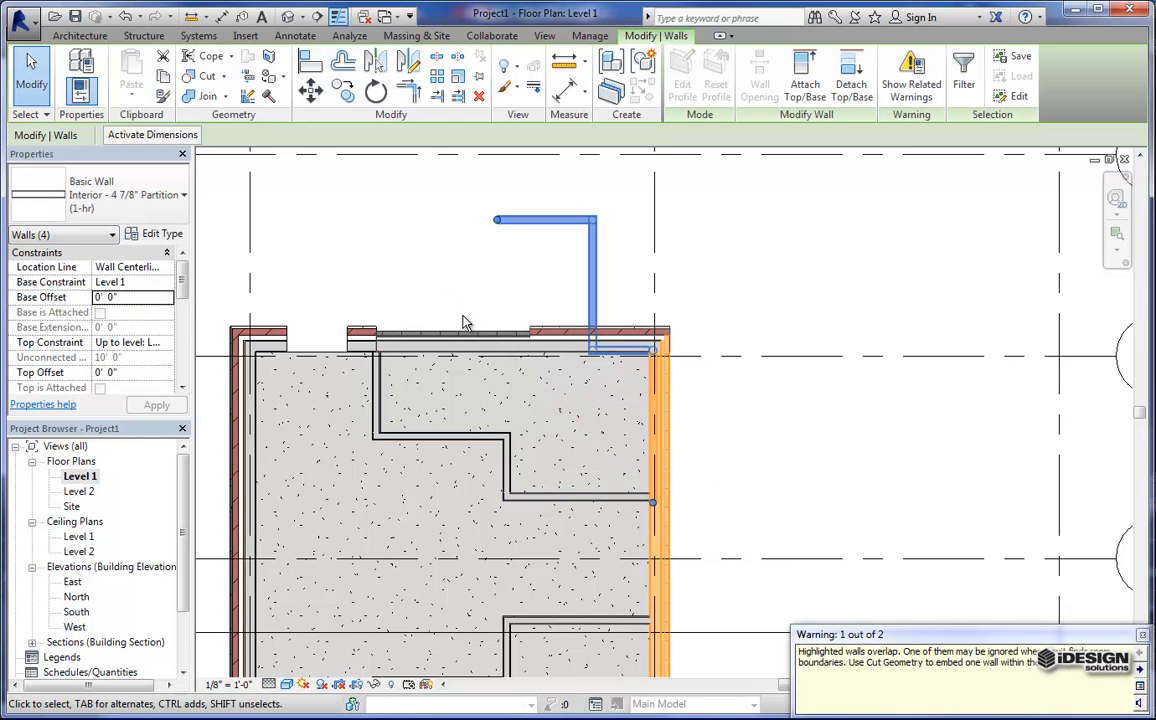
# Delete the two mirrored partition walls that overlap the upper and right exterior walls
pyautogui.moveTo(620, 410); pyautogui.dragTo(647, 401, button='middle')
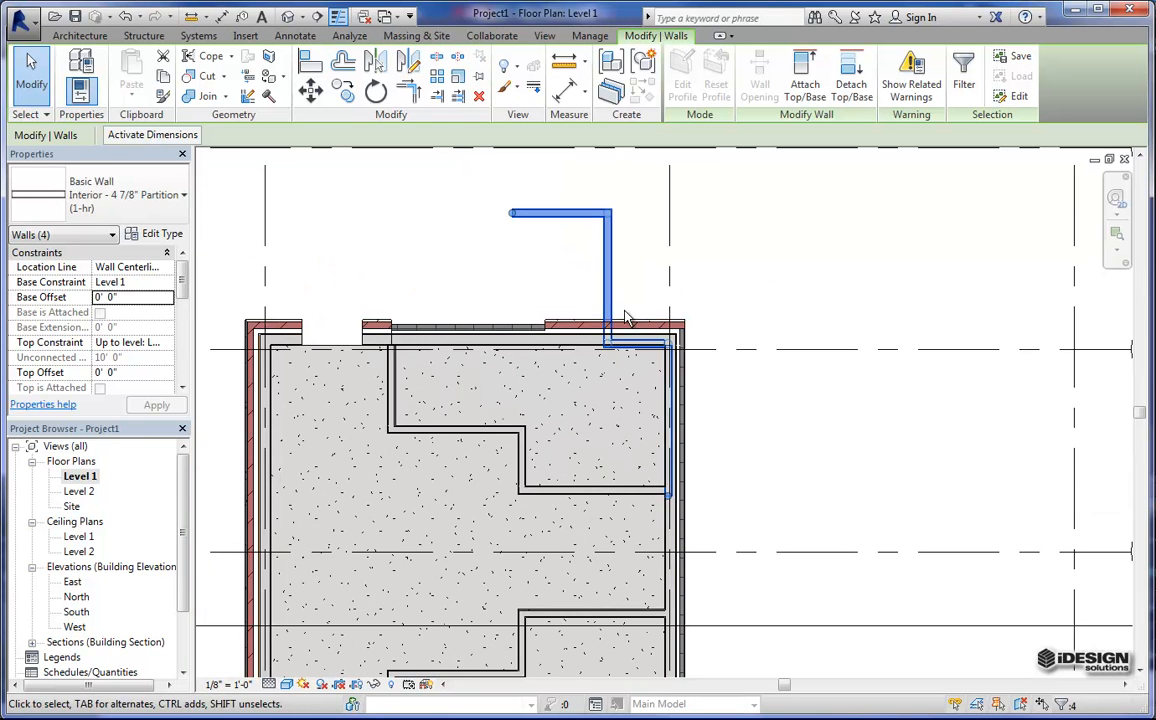
pyautogui.scroll(1, 622, 316)
pyautogui.moveTo(618, 341); pyautogui.dragTo(627, 470, button='middle')
pyautogui.press('Escape')
pyautogui.click(653, 451)
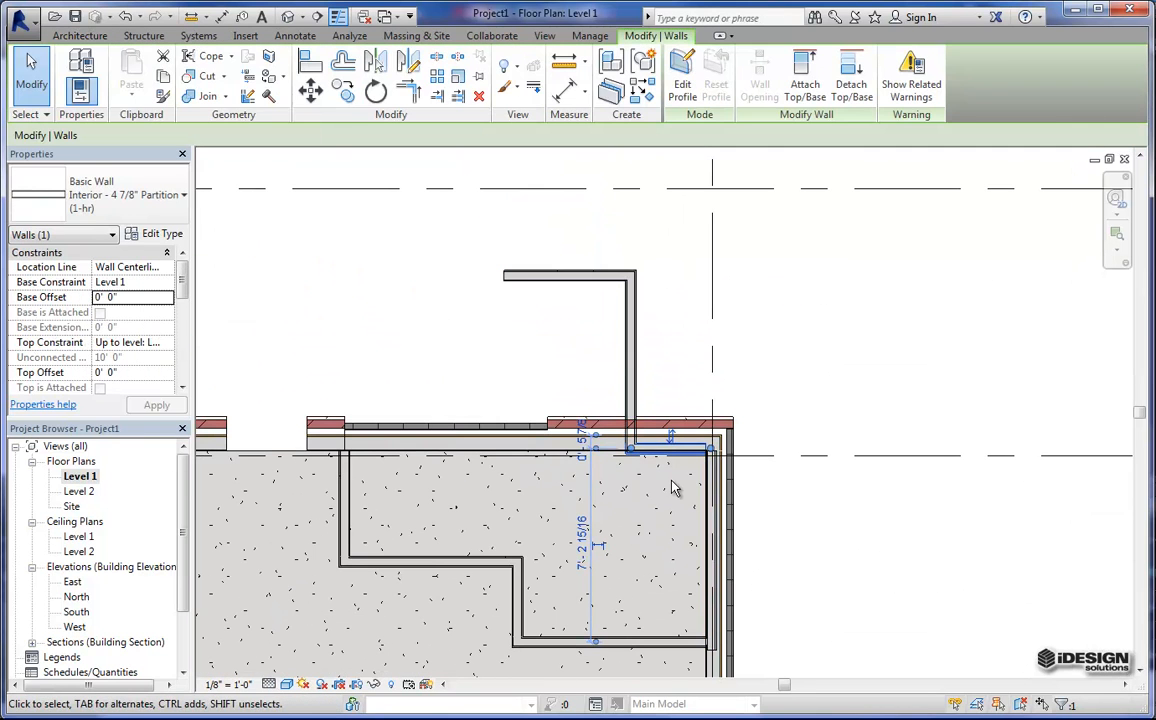
pyautogui.press('Delete')
pyautogui.click(712, 505)
pyautogui.press('Delete')
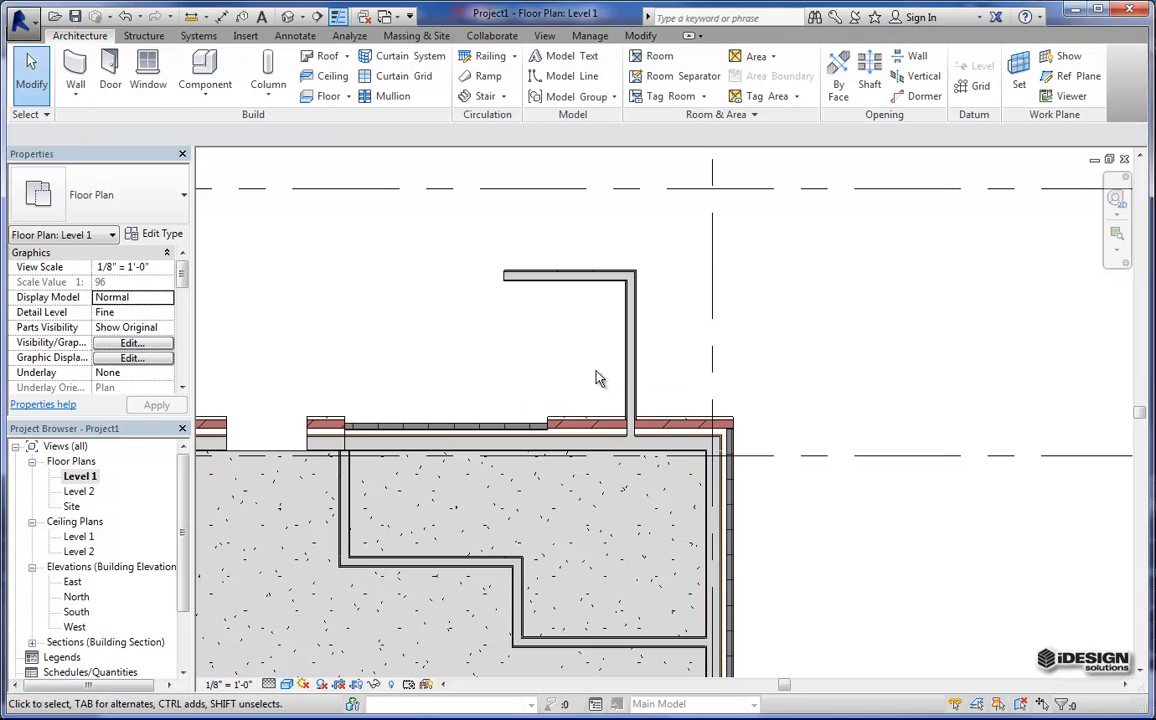
# Mirror a copy of the two connected partition walls above the building about a vertical axis drawn just beyond its right side
pyautogui.moveTo(647, 372); pyautogui.dragTo(688, 349, button='middle')
pyautogui.moveTo(517, 336); pyautogui.dragTo(652, 332, button='middle')
pyautogui.moveTo(790, 402); pyautogui.dragTo(710, 367, button='middle')
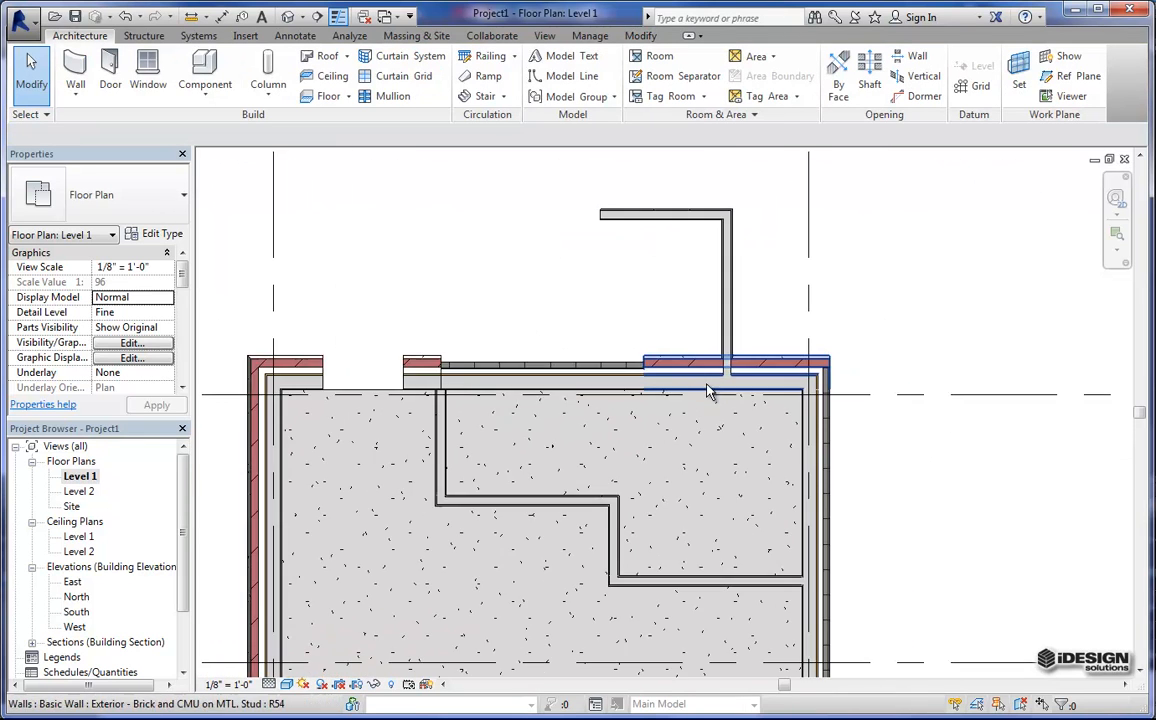
pyautogui.moveTo(660, 253); pyautogui.dragTo(561, 345, button='middle')
pyautogui.press('Tab')
pyautogui.click(562, 310)
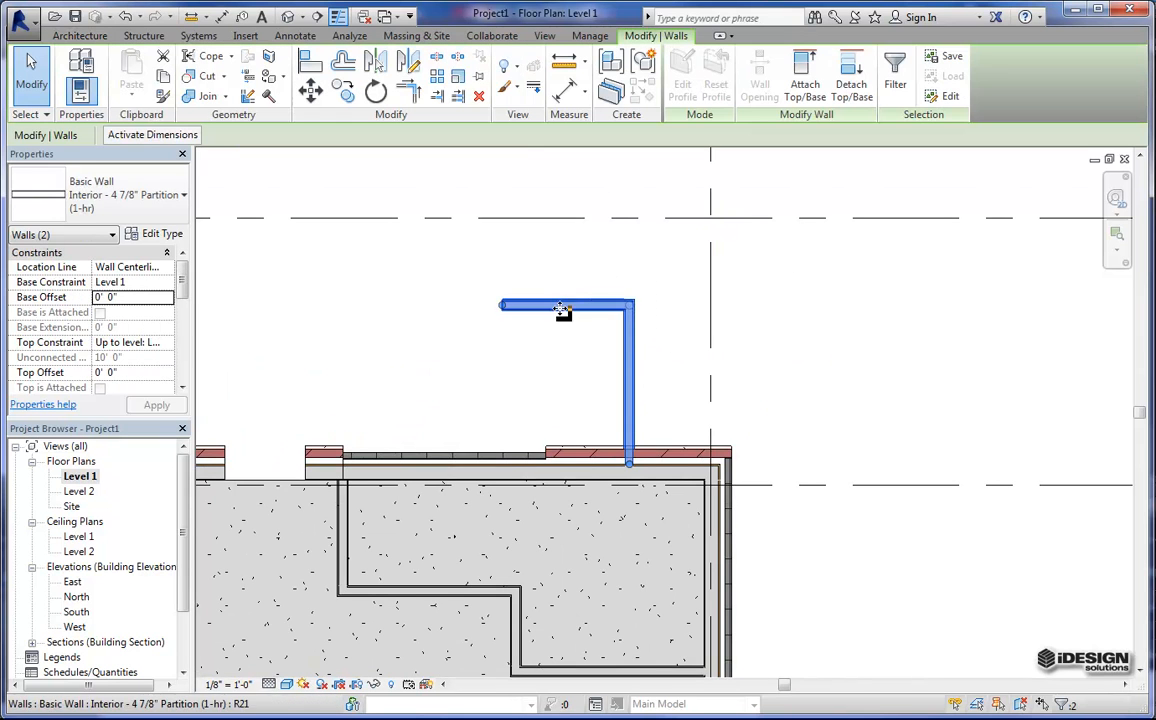
pyautogui.click(408, 62)
pyautogui.click(812, 452)
pyautogui.click(811, 258)
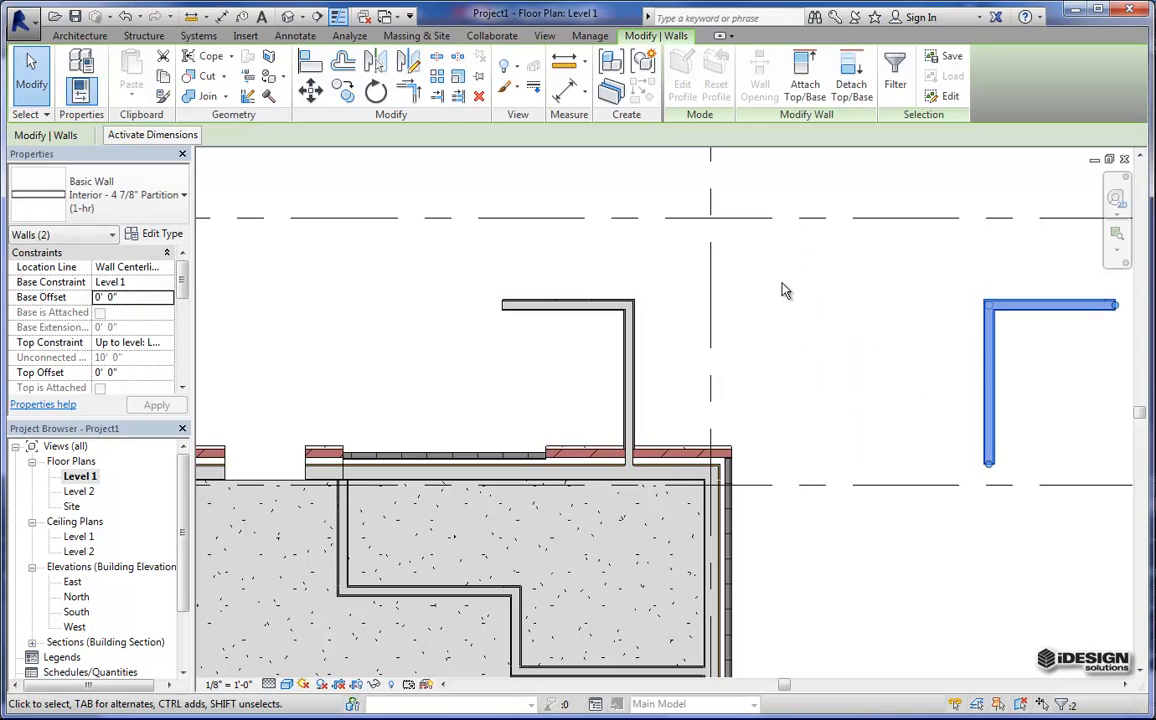
pyautogui.moveTo(783, 291); pyautogui.dragTo(675, 312, button='middle')
pyautogui.click(745, 320)
# Delete both L-shaped pairs of mirrored partition walls outside the building
pyautogui.scroll(-1, 684, 334)
pyautogui.moveTo(461, 416); pyautogui.dragTo(547, 303, button='middle')
pyautogui.press('Tab')
pyautogui.click(649, 238)
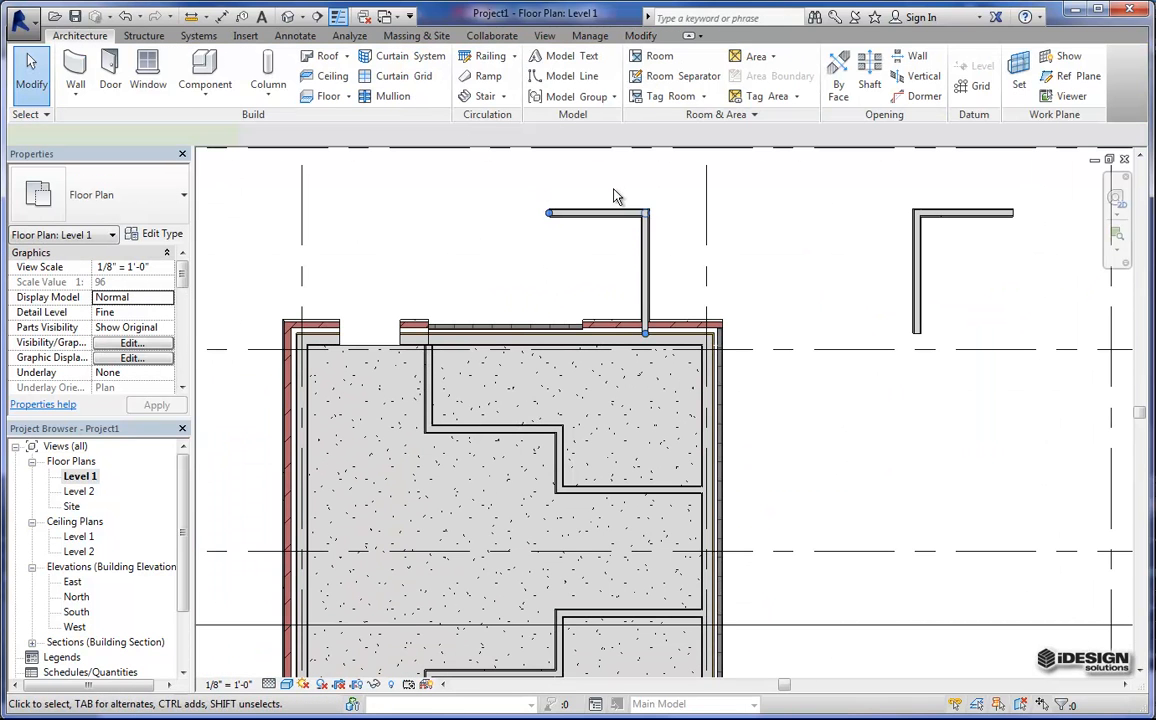
pyautogui.press('Delete')
pyautogui.moveTo(1010, 240); pyautogui.dragTo(885, 186)
pyautogui.press('Delete')
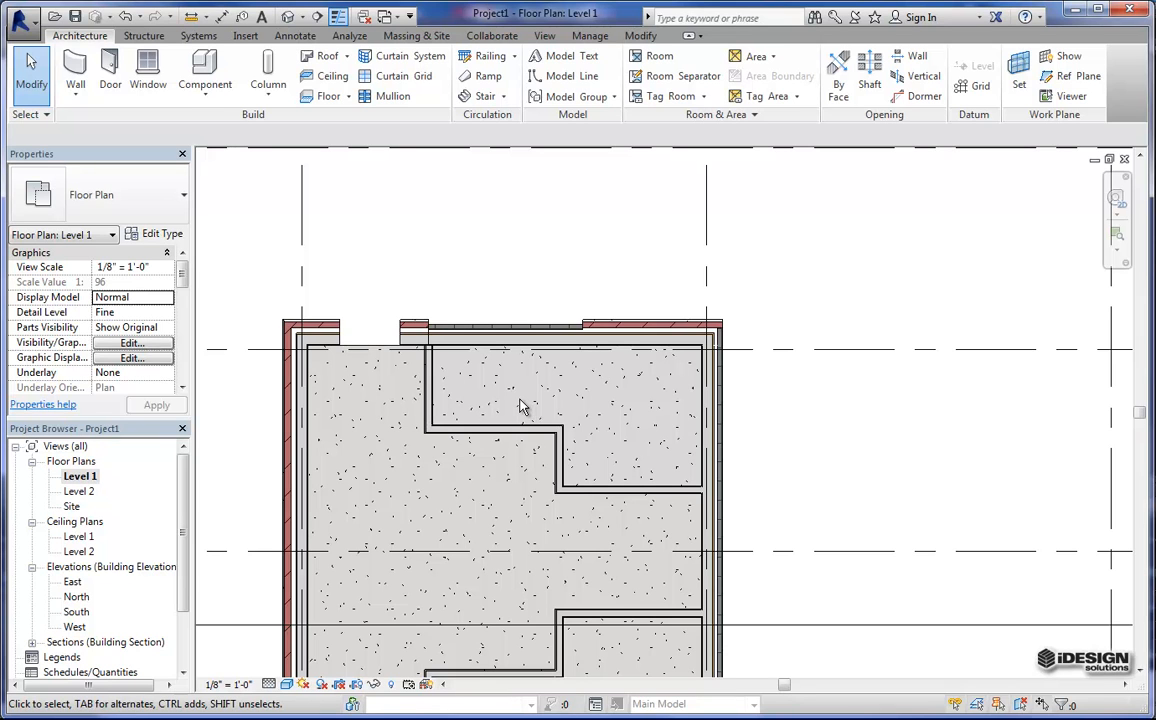
pyautogui.moveTo(519, 405); pyautogui.dragTo(601, 257, button='middle')
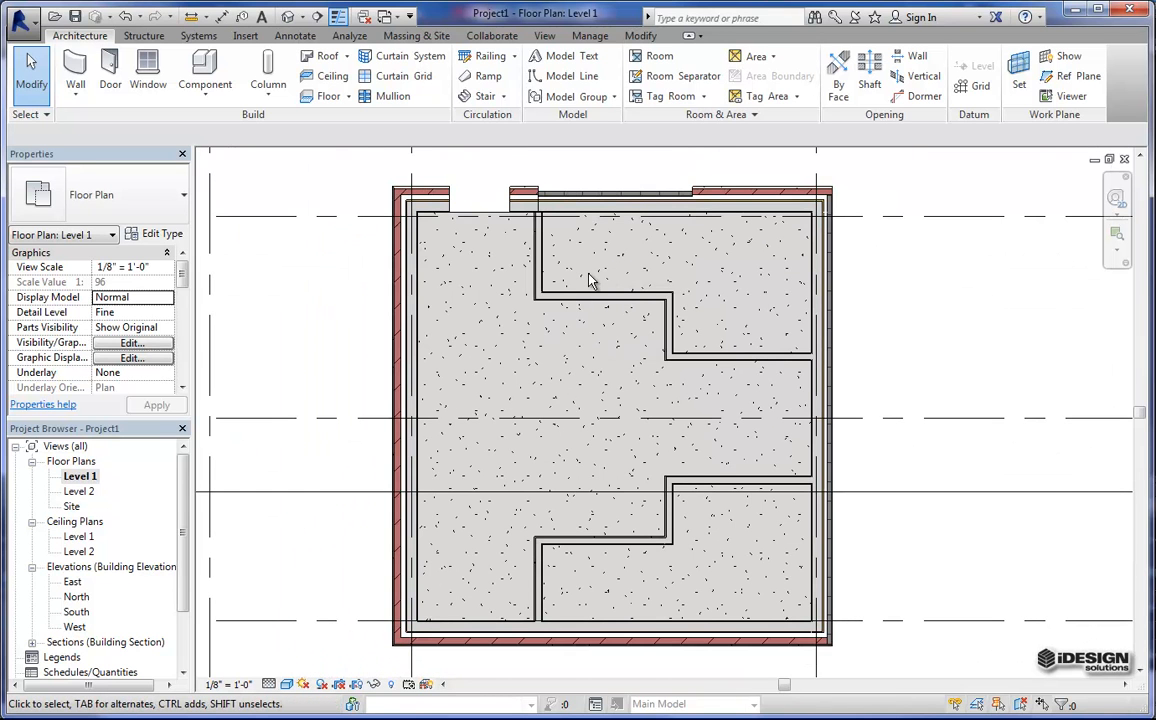